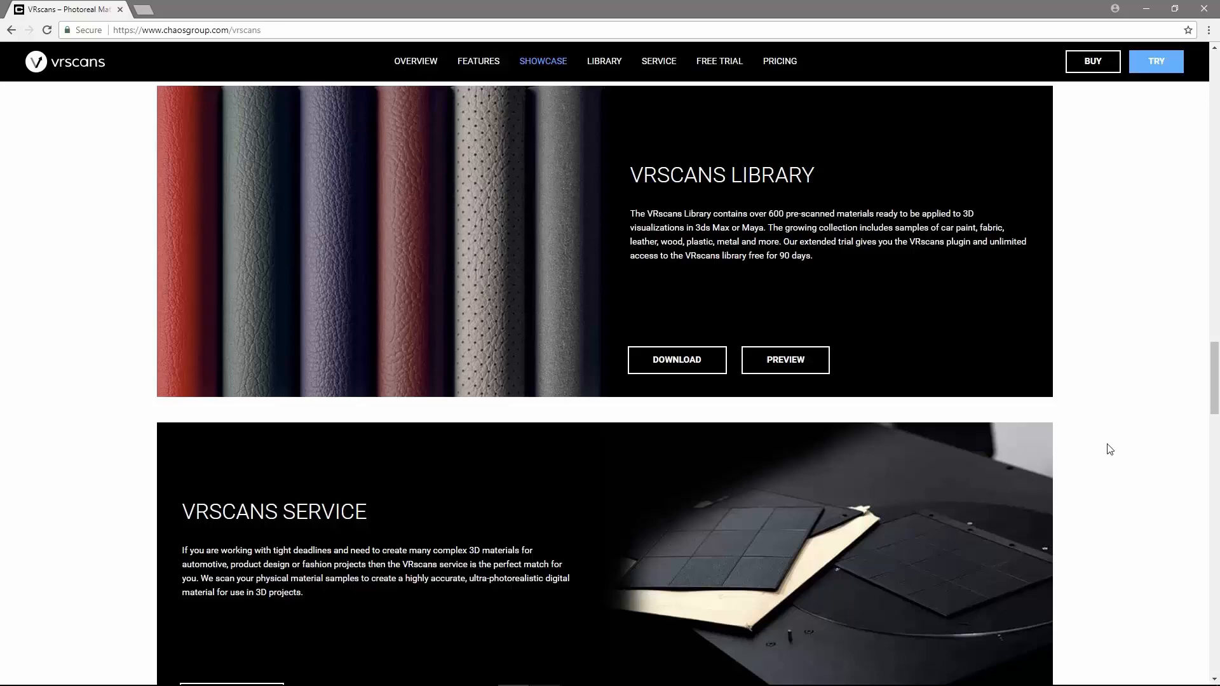
Step: Look through the VRscans product page, then open the VRscans section of the Downloads site
{"action": "scroll", "coordinate": [1110, 449], "scroll_direction": "down", "scroll_amount": 10}
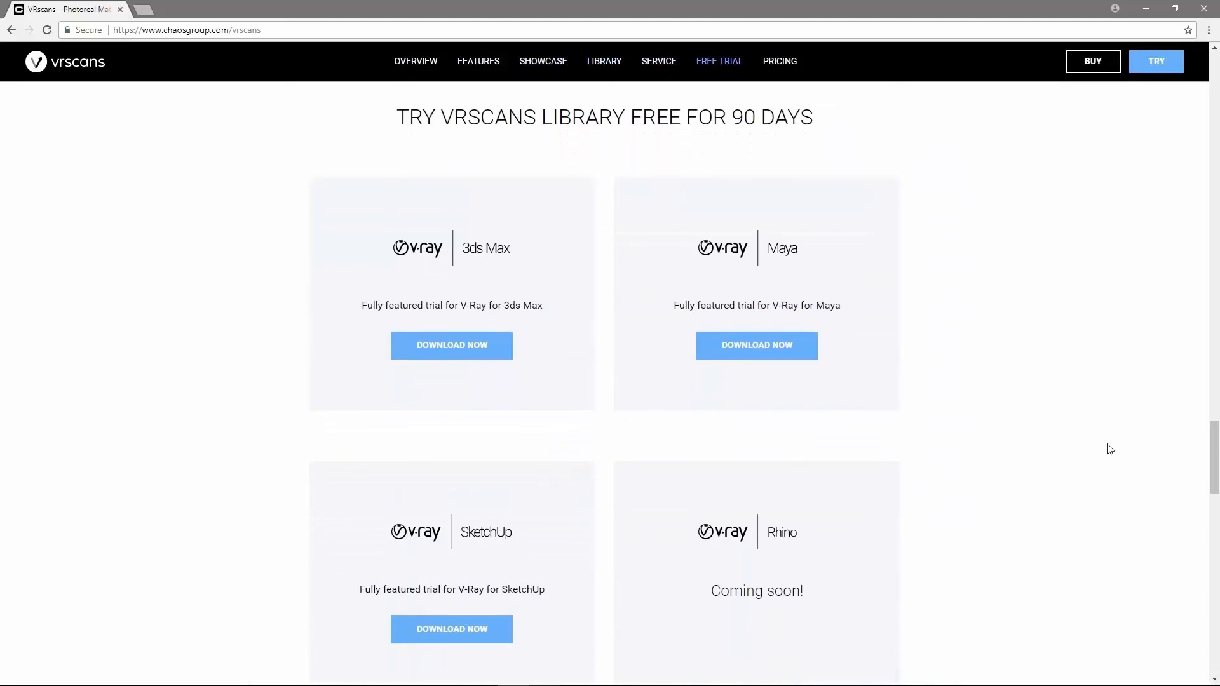
{"action": "scroll", "coordinate": [1110, 449], "scroll_direction": "down", "scroll_amount": 1}
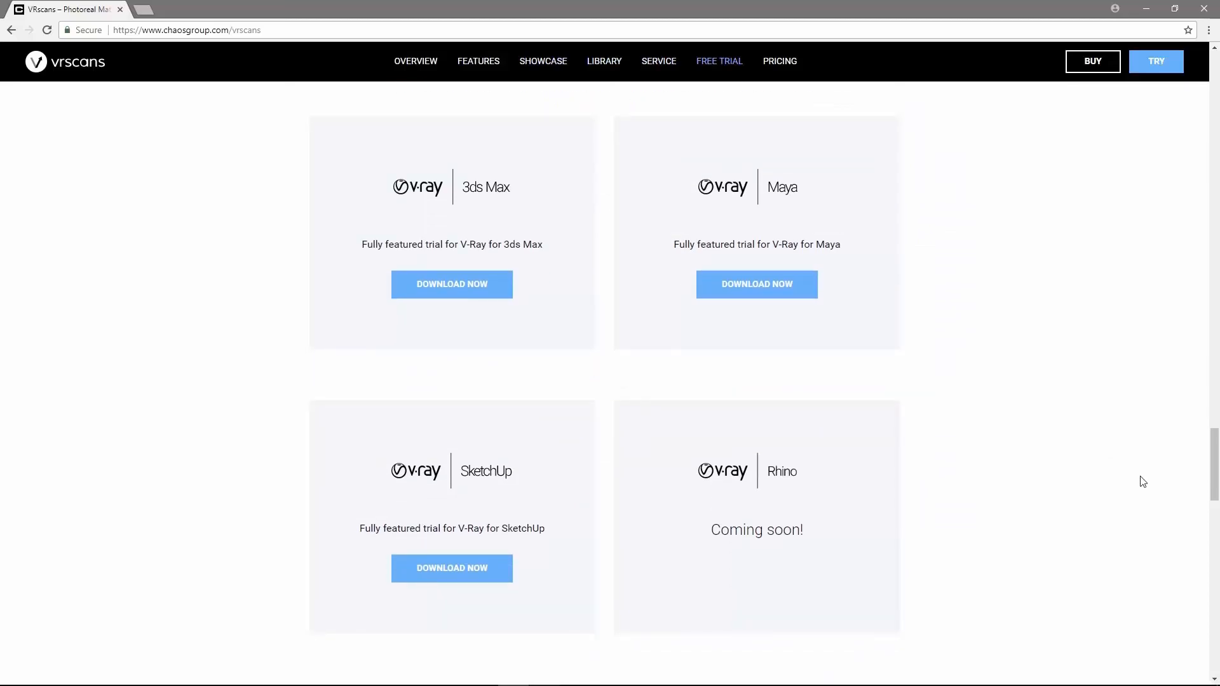
{"action": "left_click_drag", "start_coordinate": [1214, 483], "coordinate": [1209, 85]}
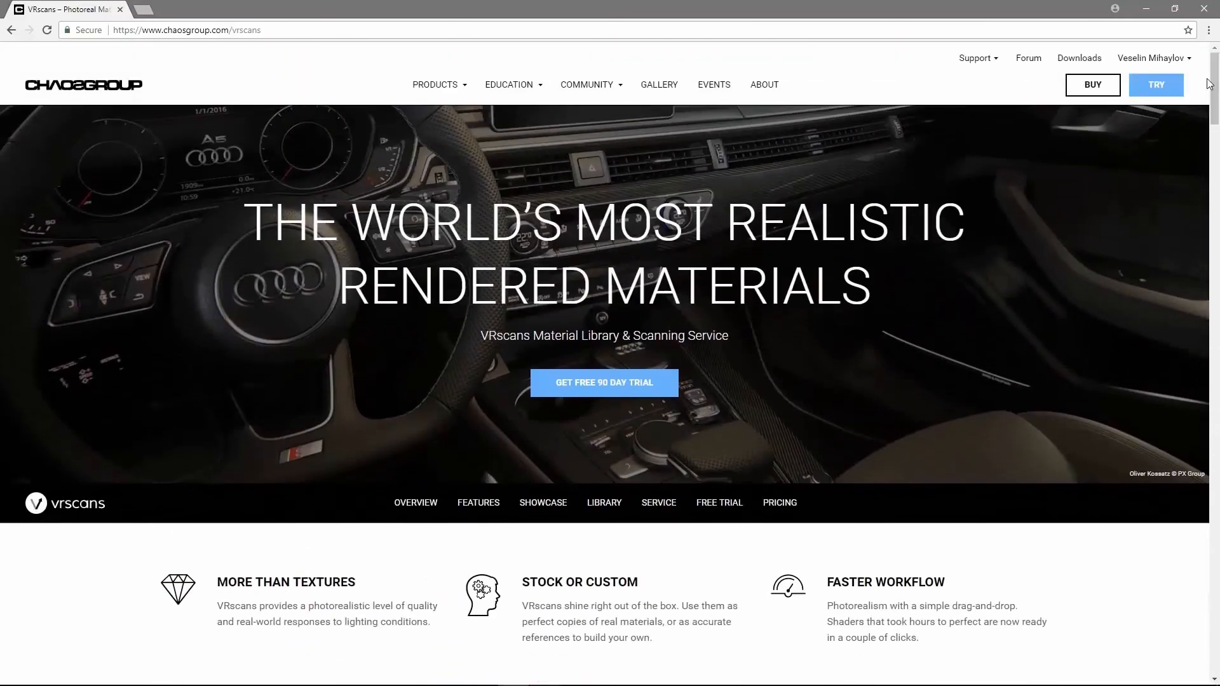
{"action": "left_click", "coordinate": [1069, 58]}
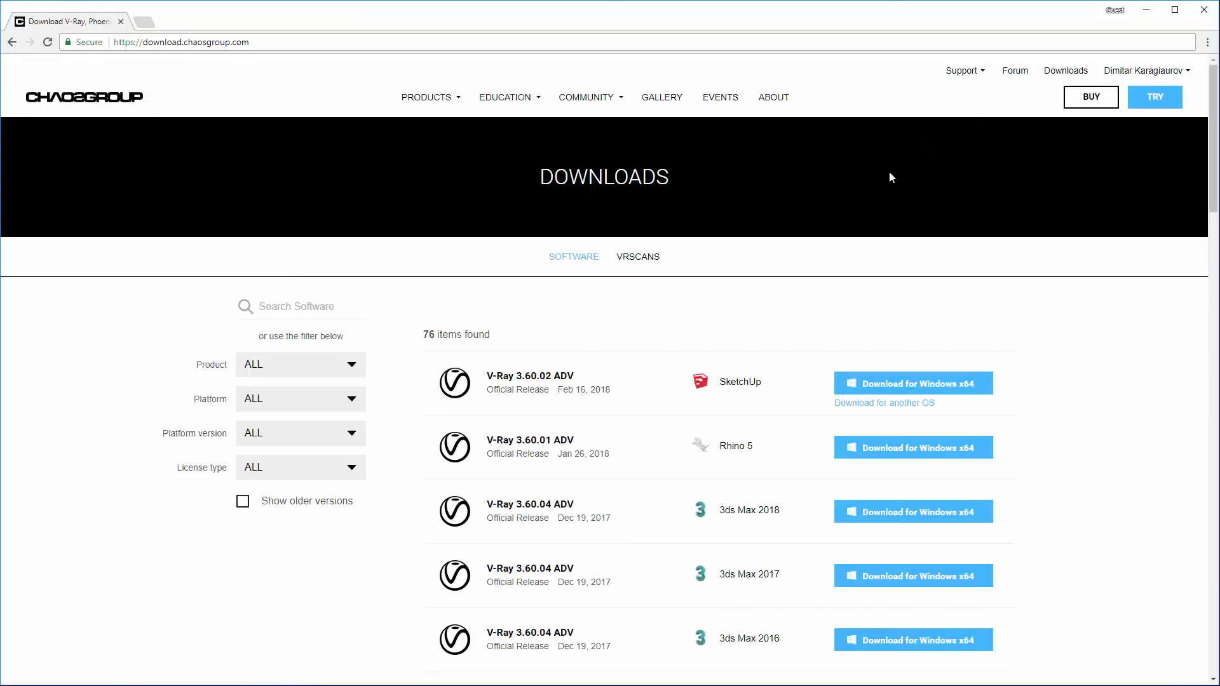
{"action": "left_click", "coordinate": [639, 258]}
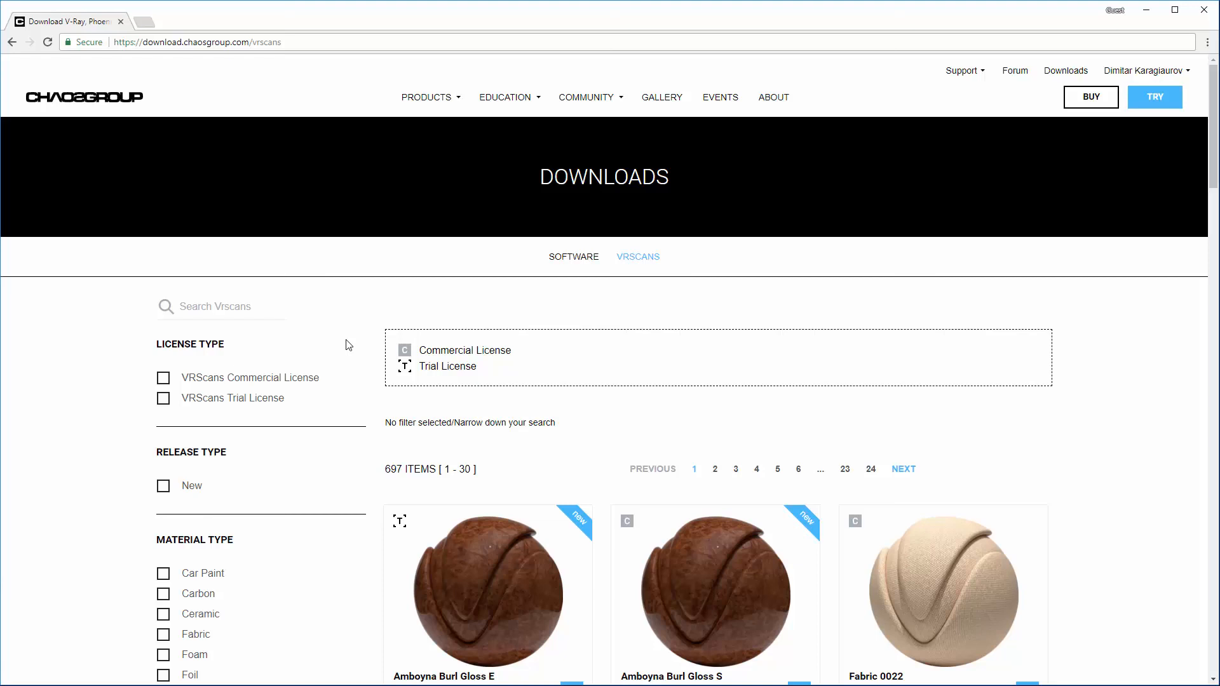
Step: Examine the available filters and material listings in the VRscans download library
{"action": "scroll", "coordinate": [348, 346], "scroll_direction": "down", "scroll_amount": 4}
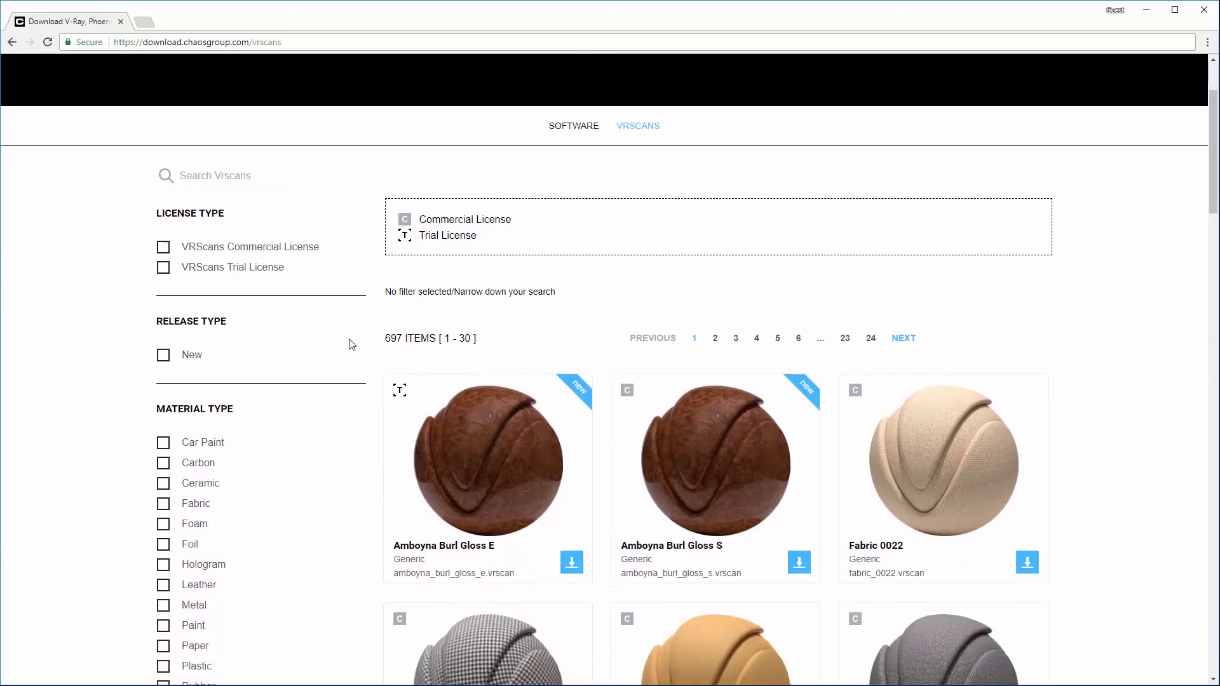
{"action": "scroll", "coordinate": [349, 345], "scroll_direction": "down", "scroll_amount": 4}
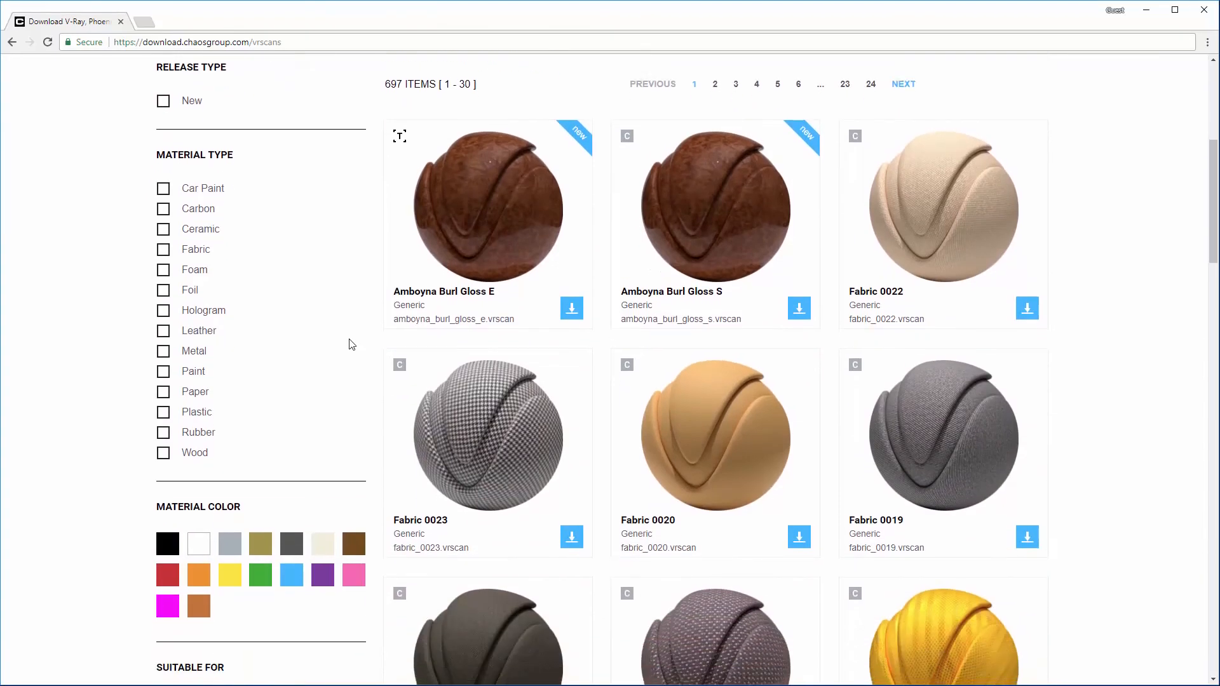
{"action": "scroll", "coordinate": [351, 345], "scroll_direction": "down", "scroll_amount": 4}
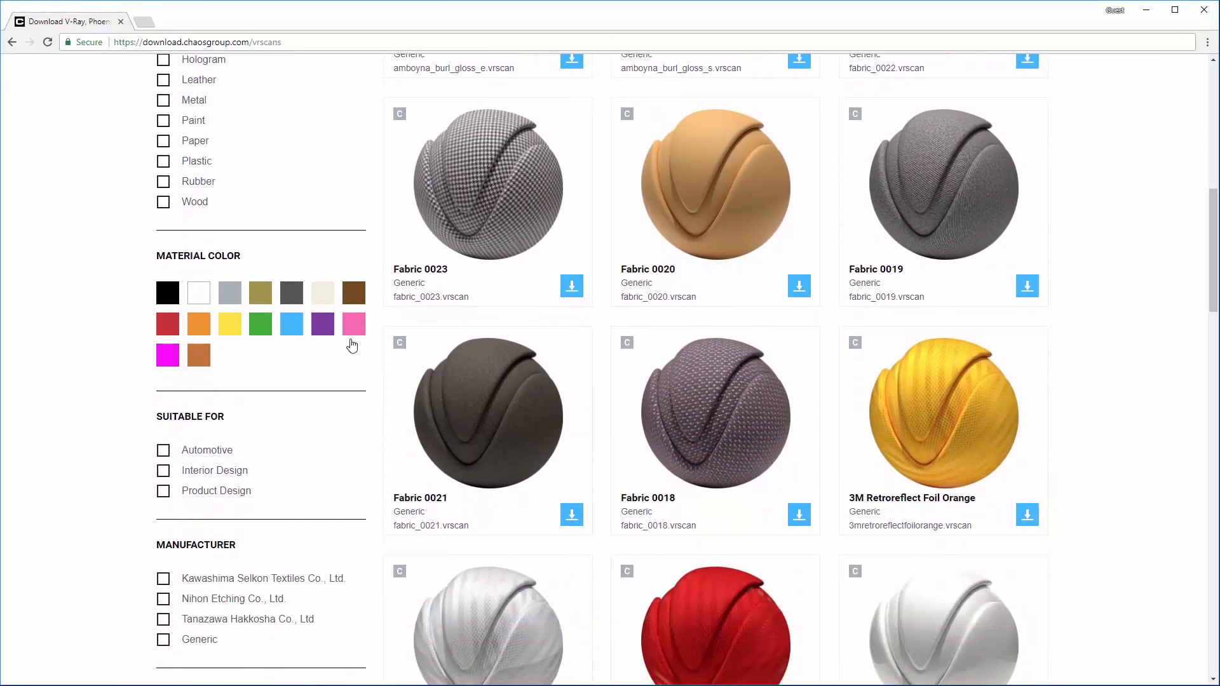
{"action": "scroll", "coordinate": [353, 344], "scroll_direction": "down", "scroll_amount": 5}
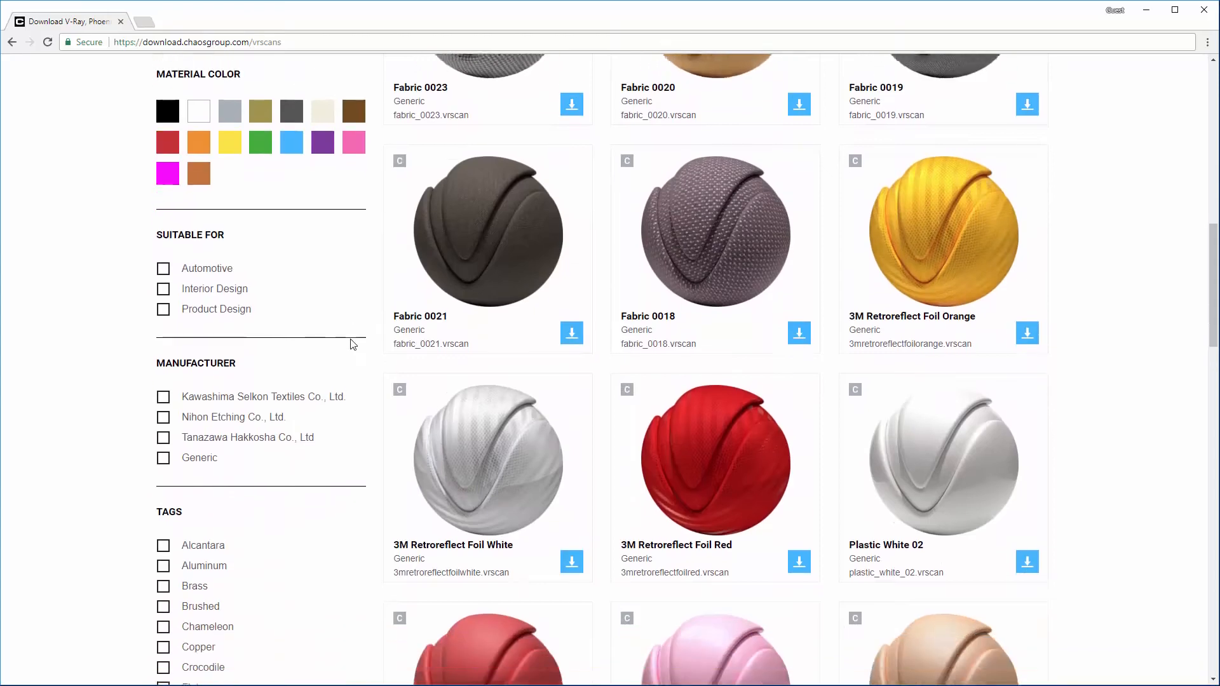
{"action": "scroll", "coordinate": [353, 345], "scroll_direction": "down", "scroll_amount": 3}
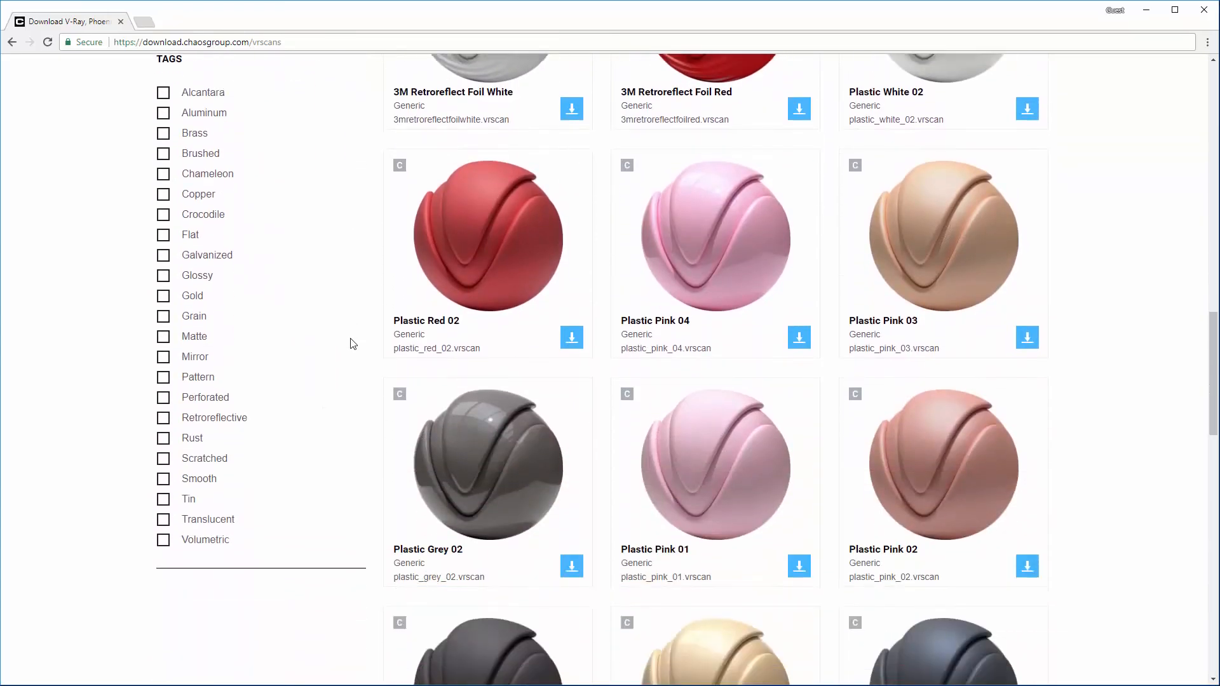
{"action": "scroll", "coordinate": [353, 344], "scroll_direction": "up", "scroll_amount": 6}
{"action": "scroll", "coordinate": [354, 344], "scroll_direction": "up", "scroll_amount": 8}
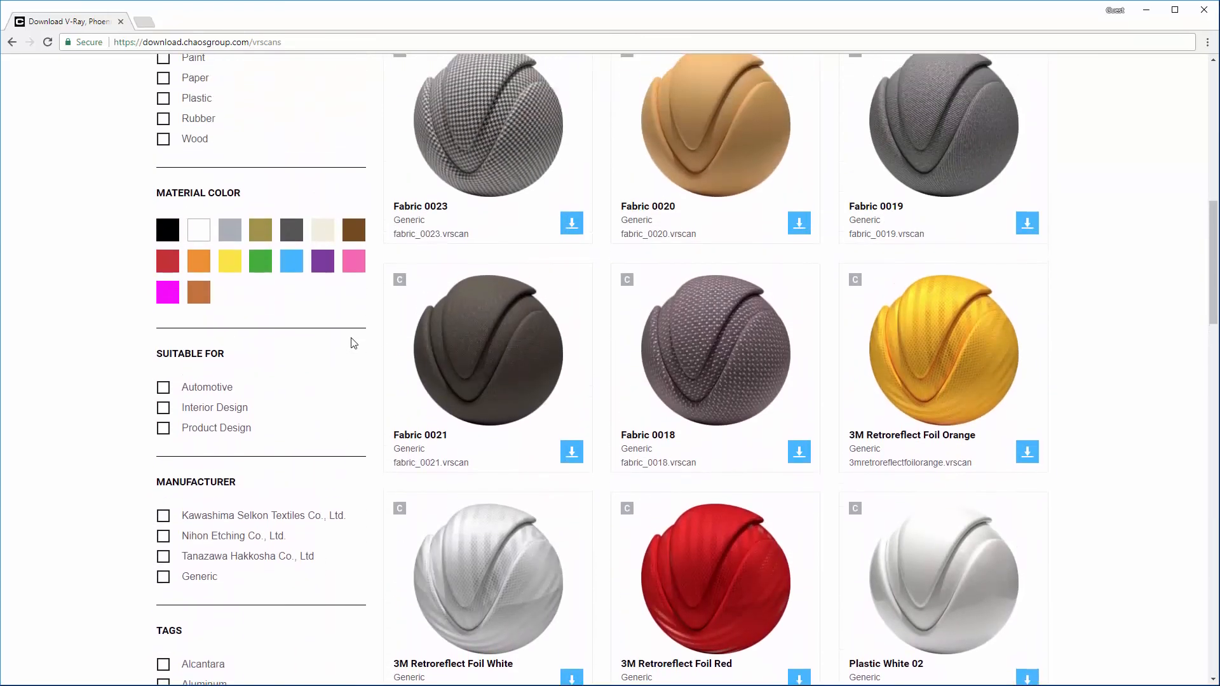
{"action": "scroll", "coordinate": [354, 344], "scroll_direction": "up", "scroll_amount": 1}
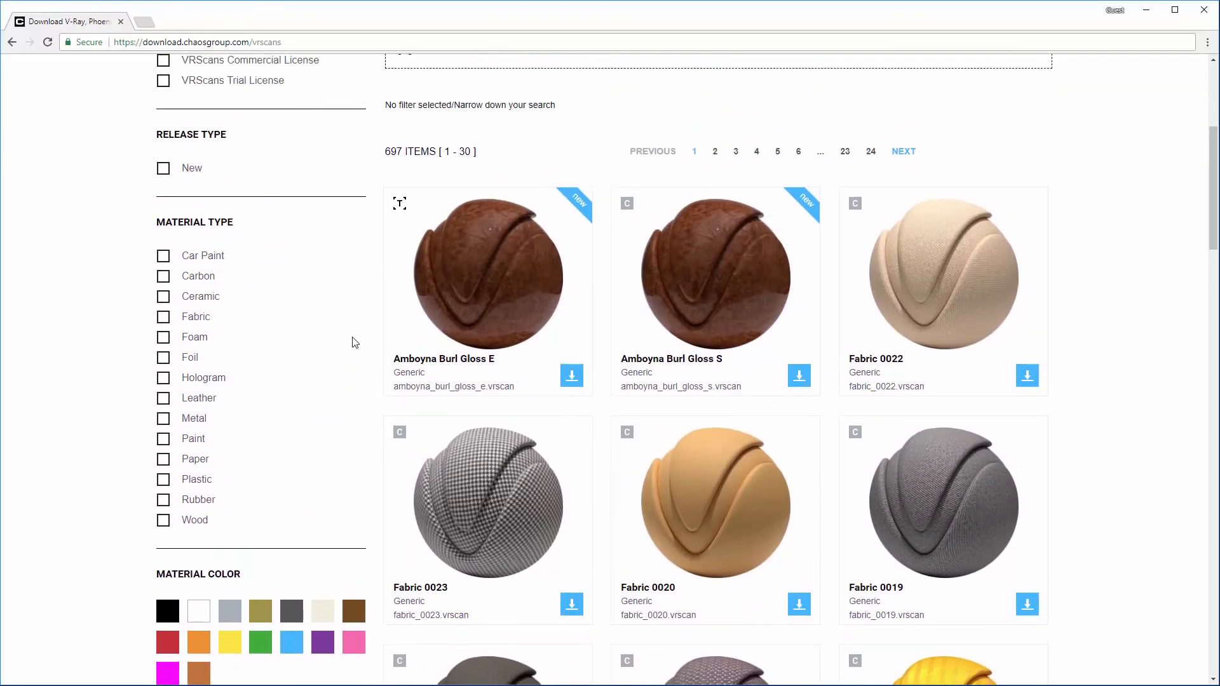
Step: Filter the VRscans library by Fabric and black, then open the fabric_black_pattern_11_s material's details
{"action": "left_click", "coordinate": [164, 317]}
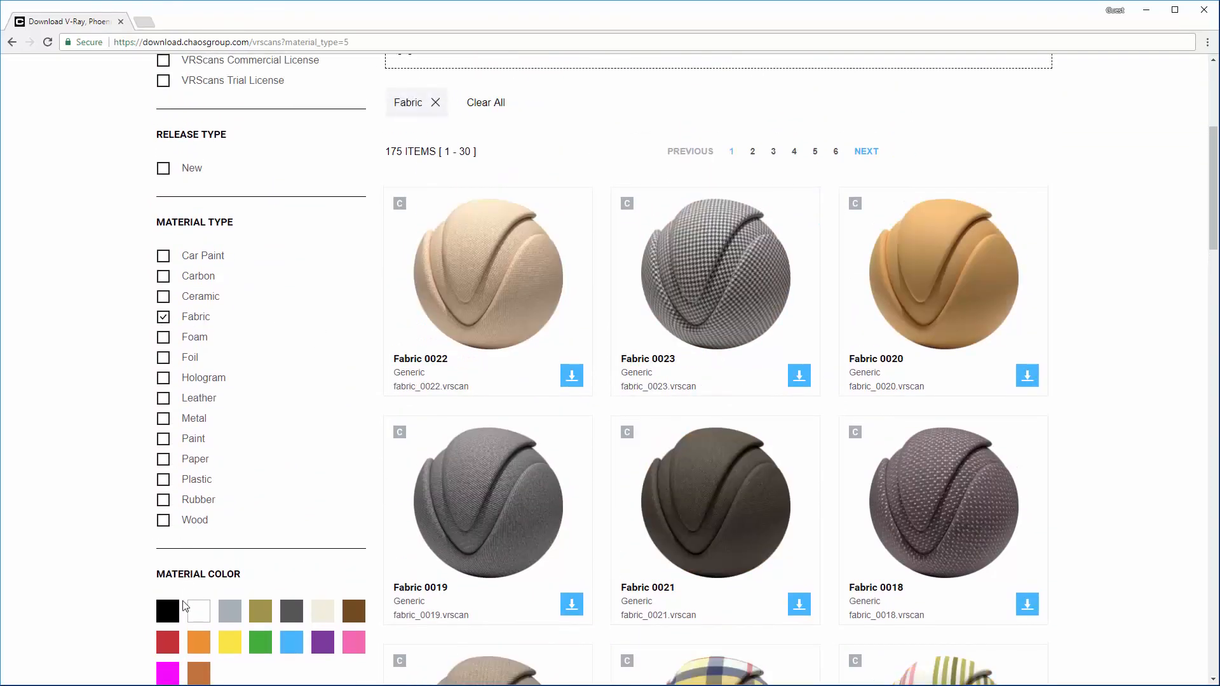
{"action": "left_click", "coordinate": [176, 613]}
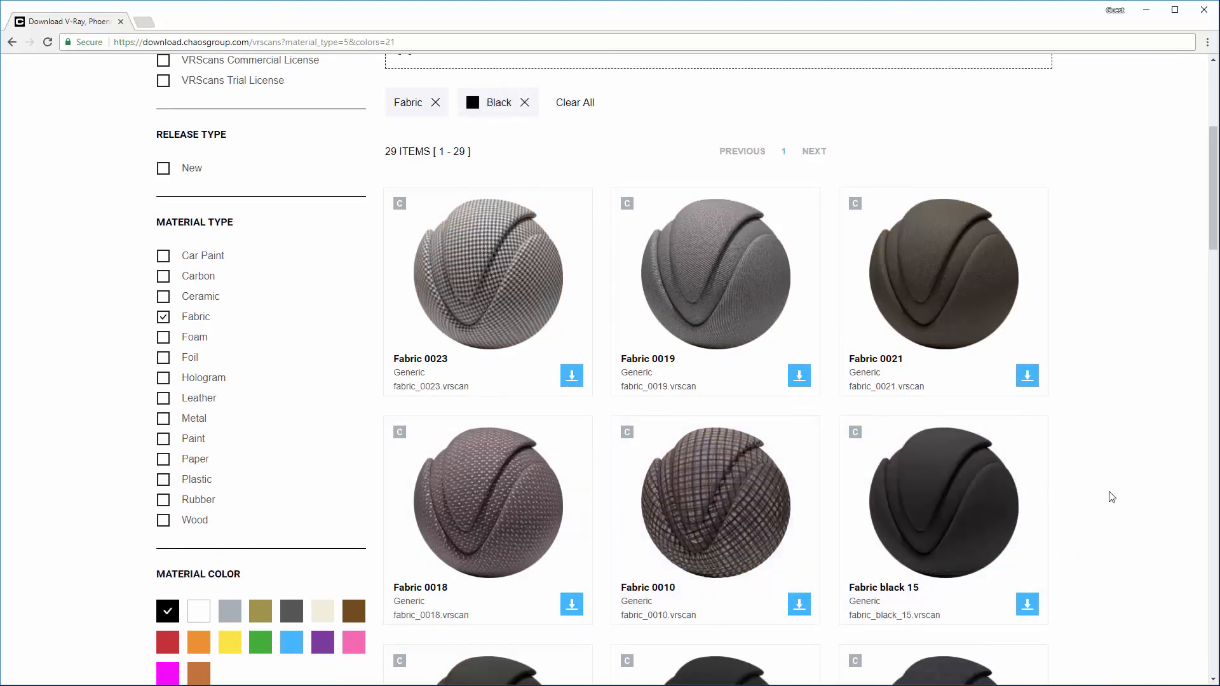
{"action": "scroll", "coordinate": [1111, 502], "scroll_direction": "down", "scroll_amount": 2}
{"action": "scroll", "coordinate": [1112, 497], "scroll_direction": "down", "scroll_amount": 8}
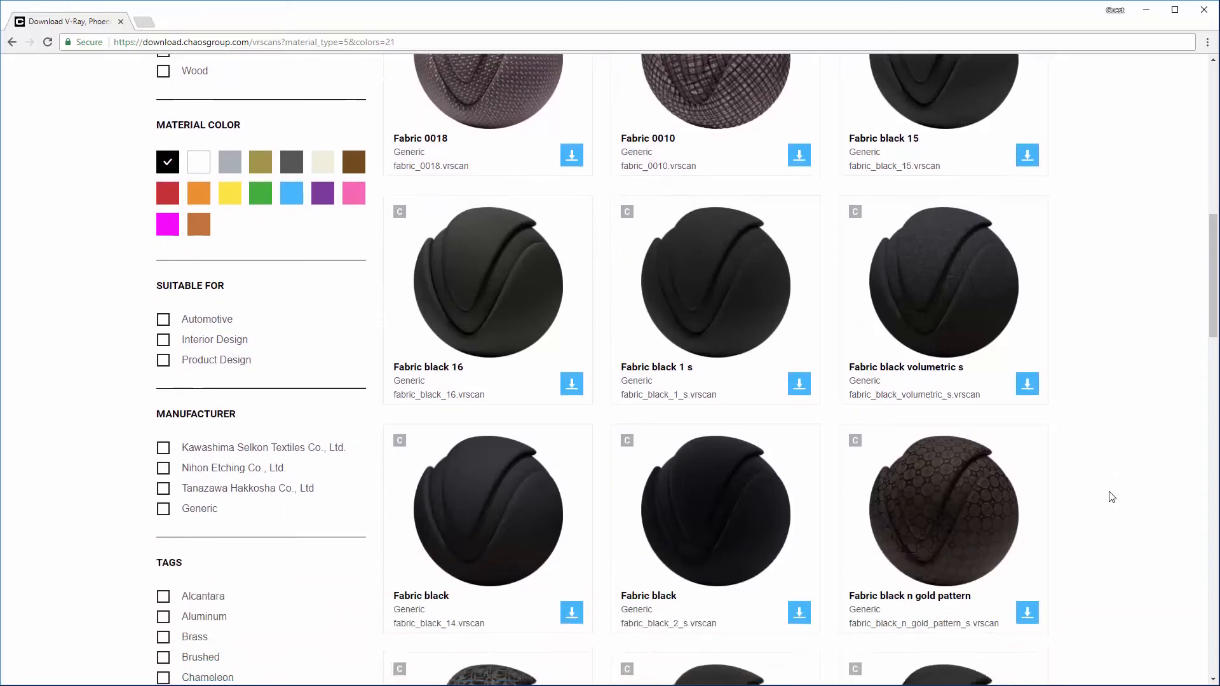
{"action": "scroll", "coordinate": [1112, 497], "scroll_direction": "down", "scroll_amount": 4}
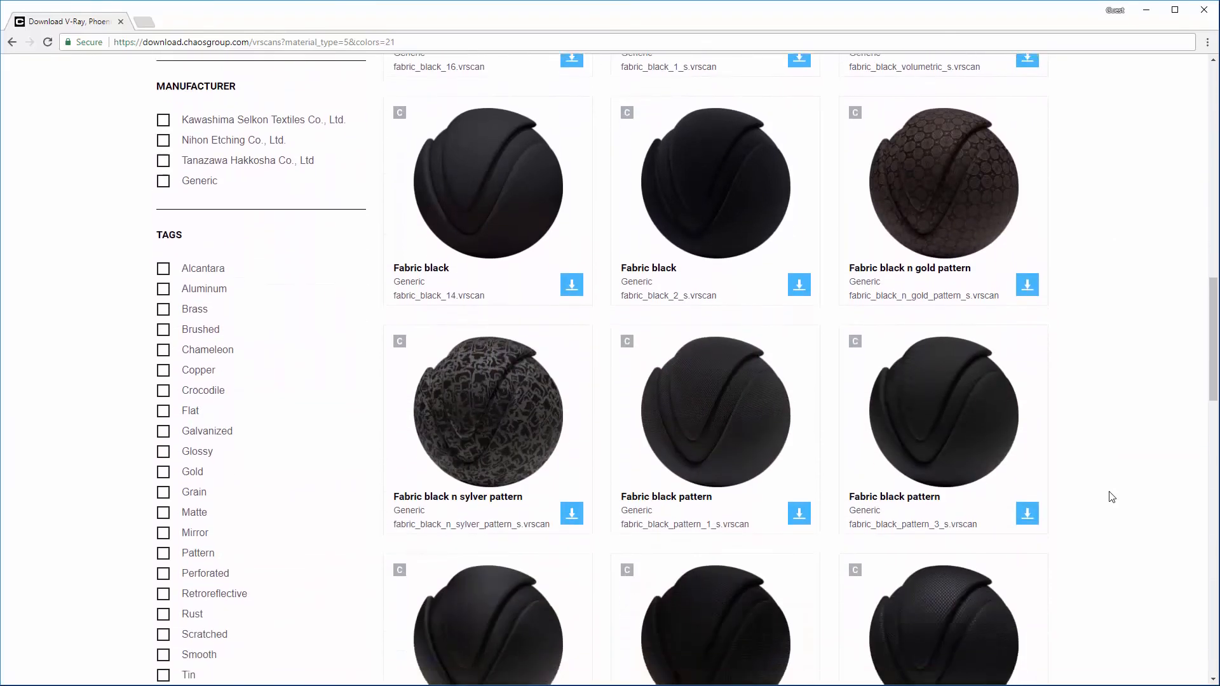
{"action": "scroll", "coordinate": [1112, 497], "scroll_direction": "down", "scroll_amount": 3}
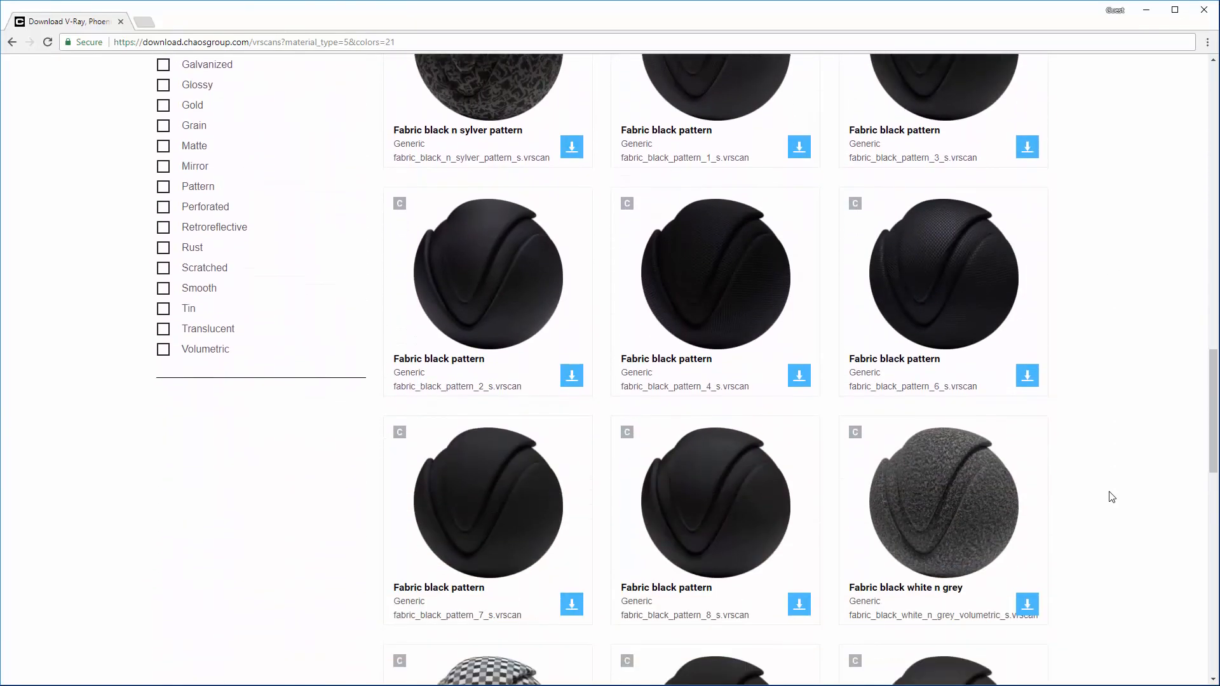
{"action": "scroll", "coordinate": [1112, 497], "scroll_direction": "down", "scroll_amount": 7}
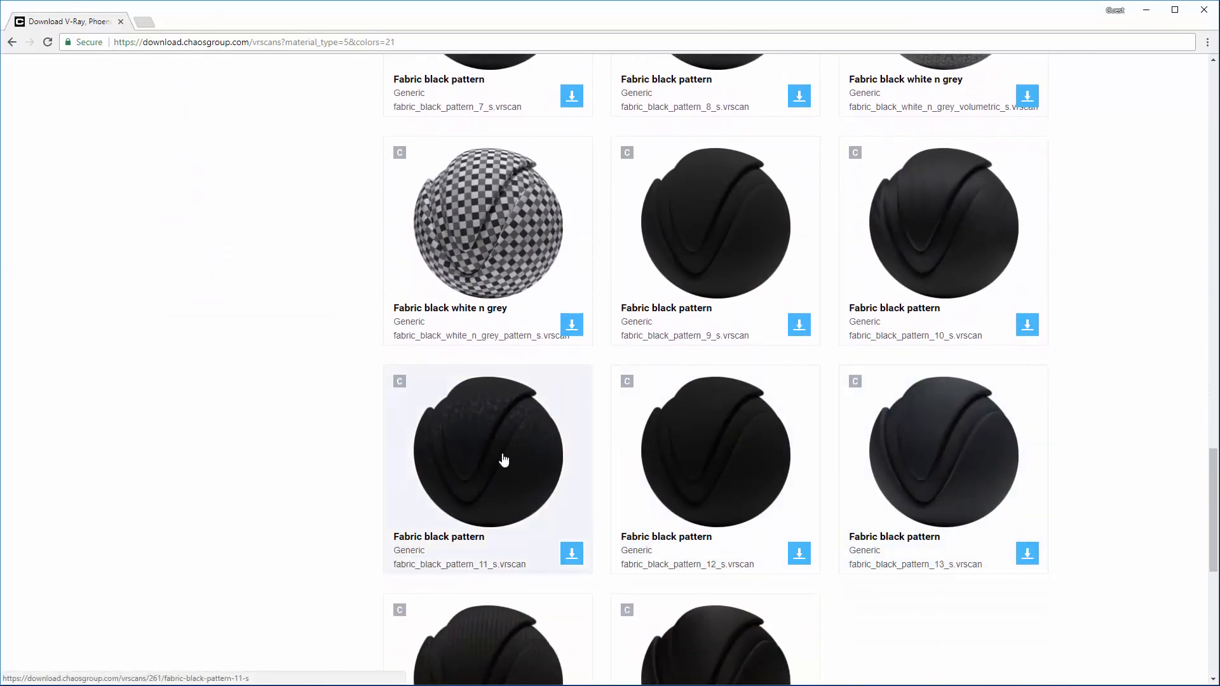
{"action": "left_click", "coordinate": [504, 458]}
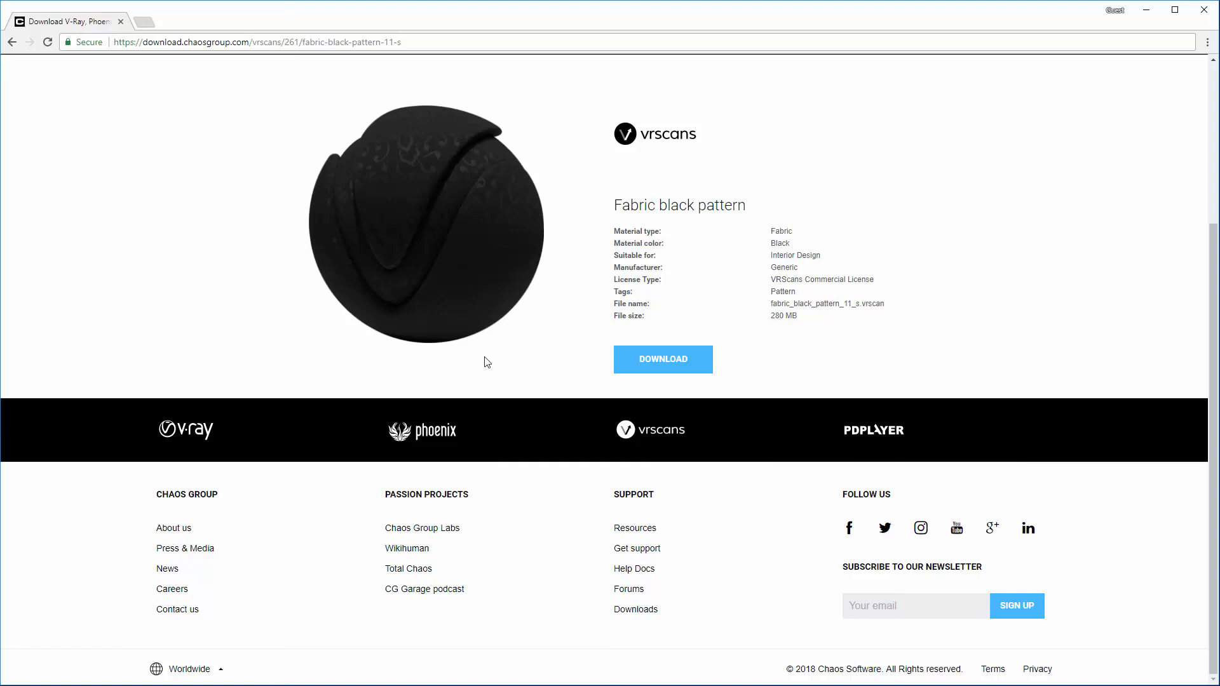
Step: Inspect the enlarged preview of the Fabric black pattern material, close it and download the material
{"action": "left_click", "coordinate": [418, 234]}
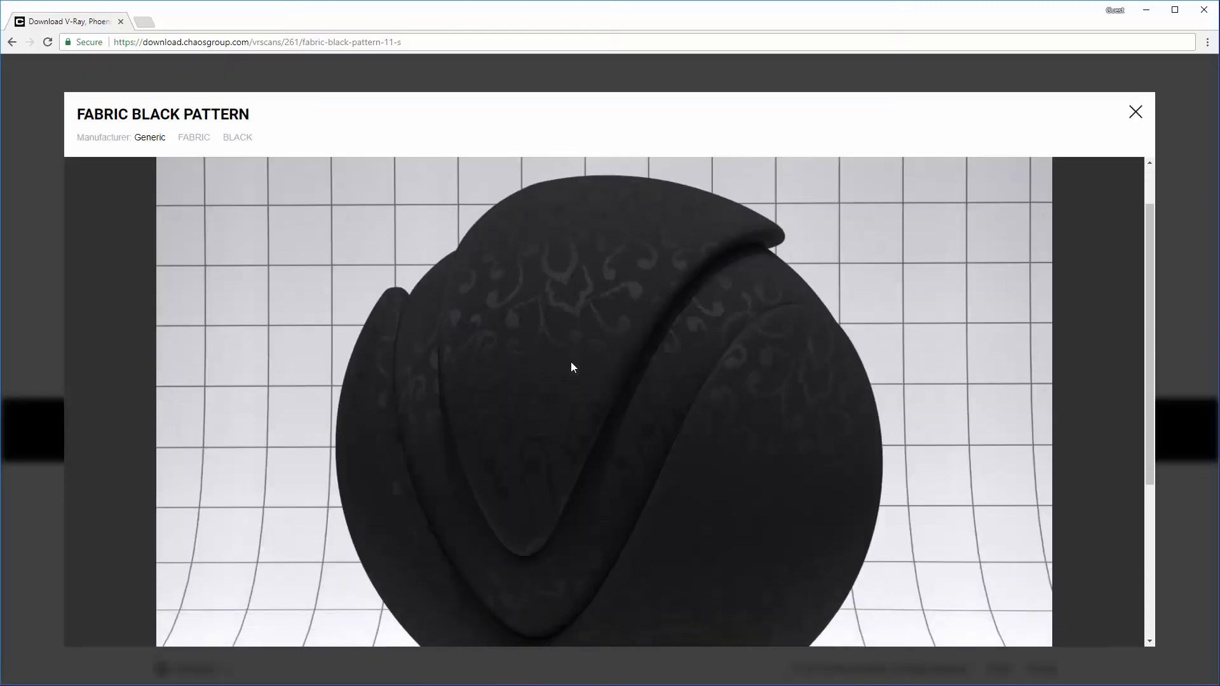
{"action": "scroll", "coordinate": [571, 363], "scroll_direction": "down", "scroll_amount": 2}
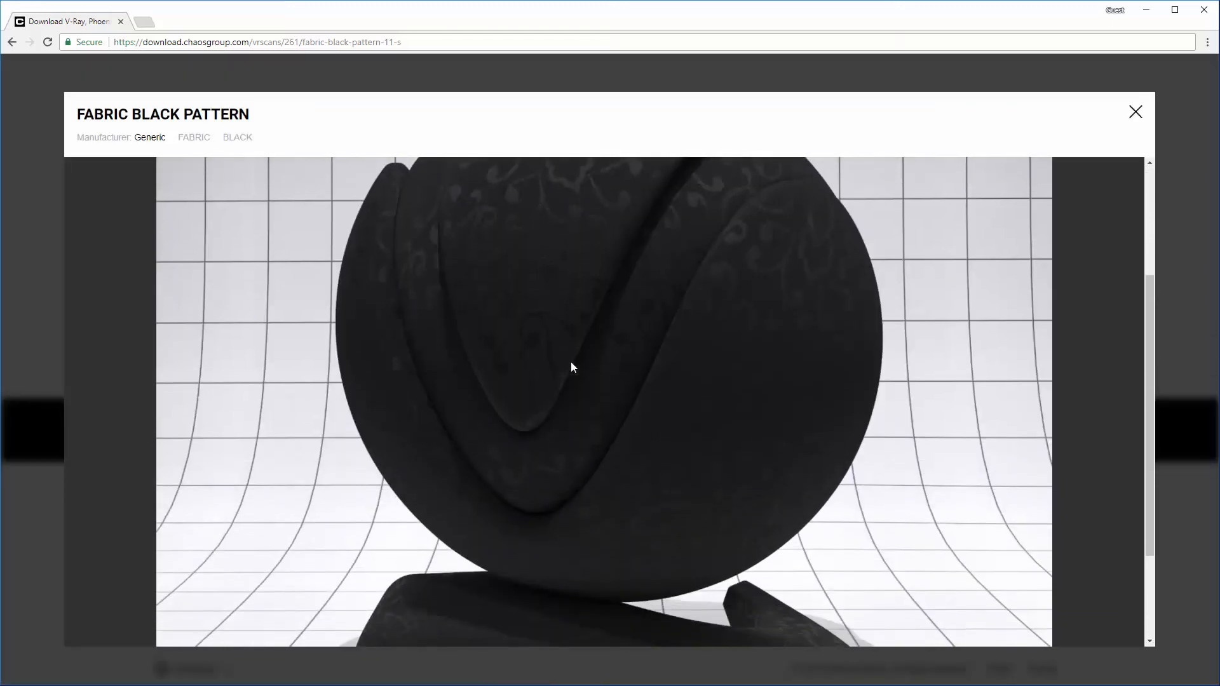
{"action": "left_click", "coordinate": [1135, 113]}
{"action": "left_click", "coordinate": [669, 363]}
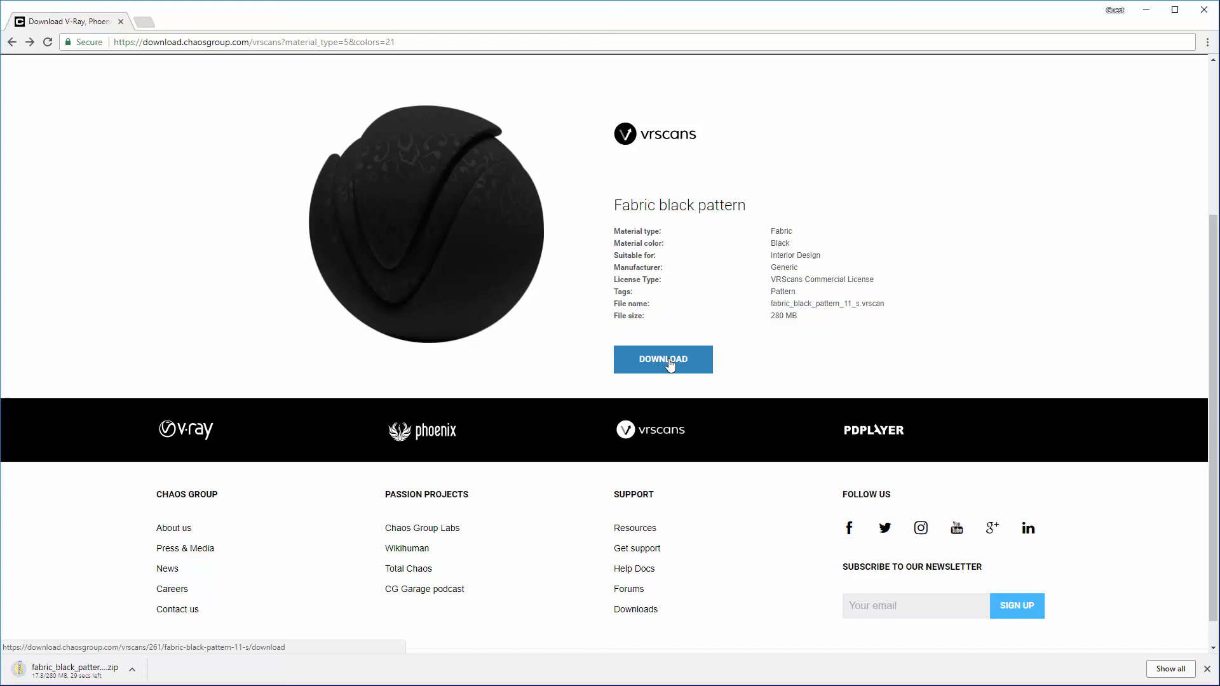
Step: Filter the fabric materials by brown only and open the details of fabric_brown_1_s
{"action": "scroll", "coordinate": [667, 359], "scroll_direction": "up", "scroll_amount": 7}
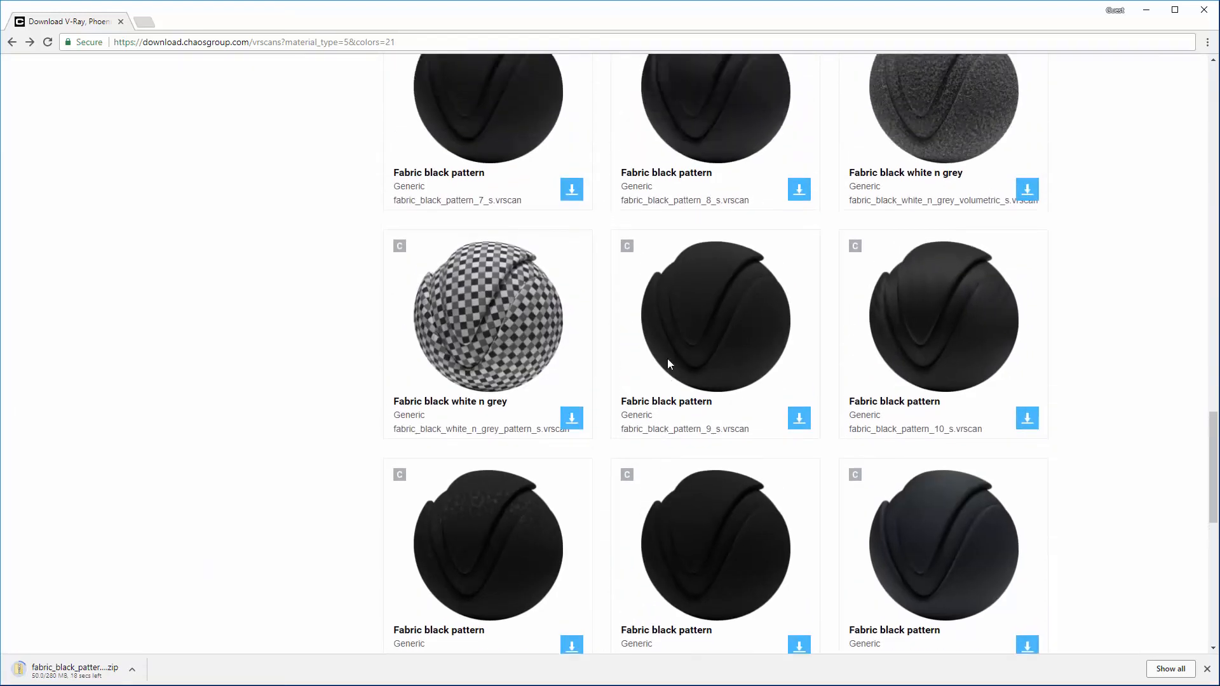
{"action": "scroll", "coordinate": [667, 362], "scroll_direction": "up", "scroll_amount": 10}
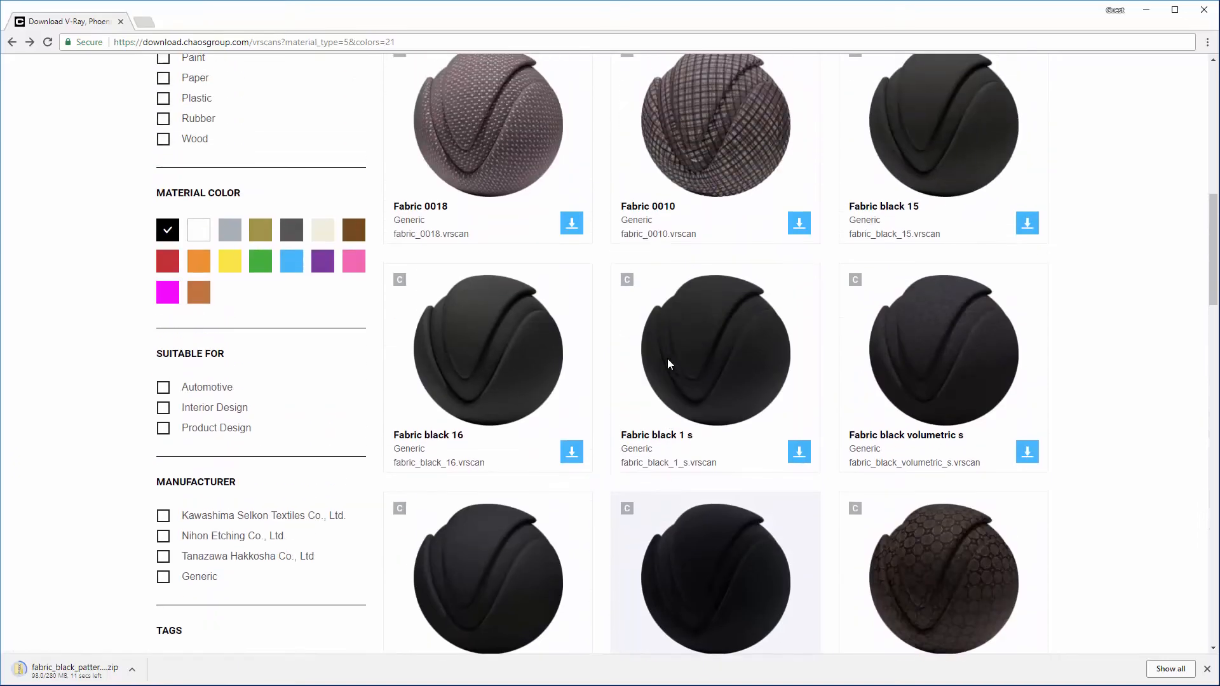
{"action": "left_click", "coordinate": [168, 230]}
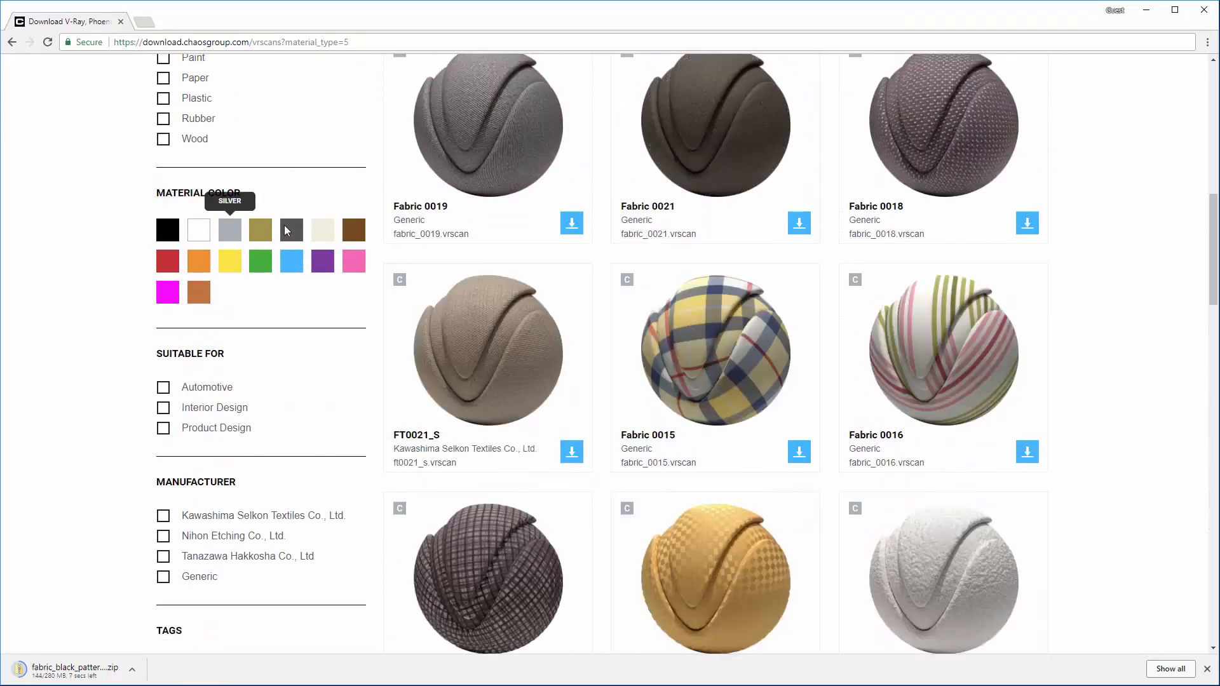
{"action": "left_click", "coordinate": [351, 230]}
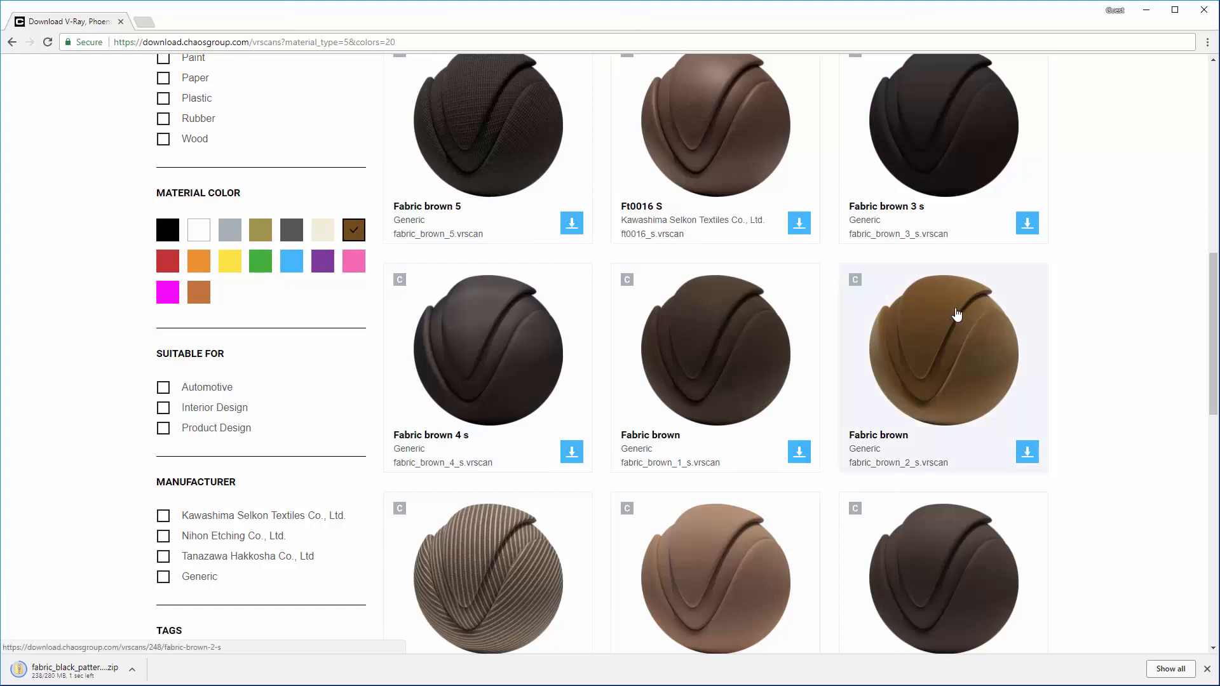
{"action": "left_click", "coordinate": [745, 328]}
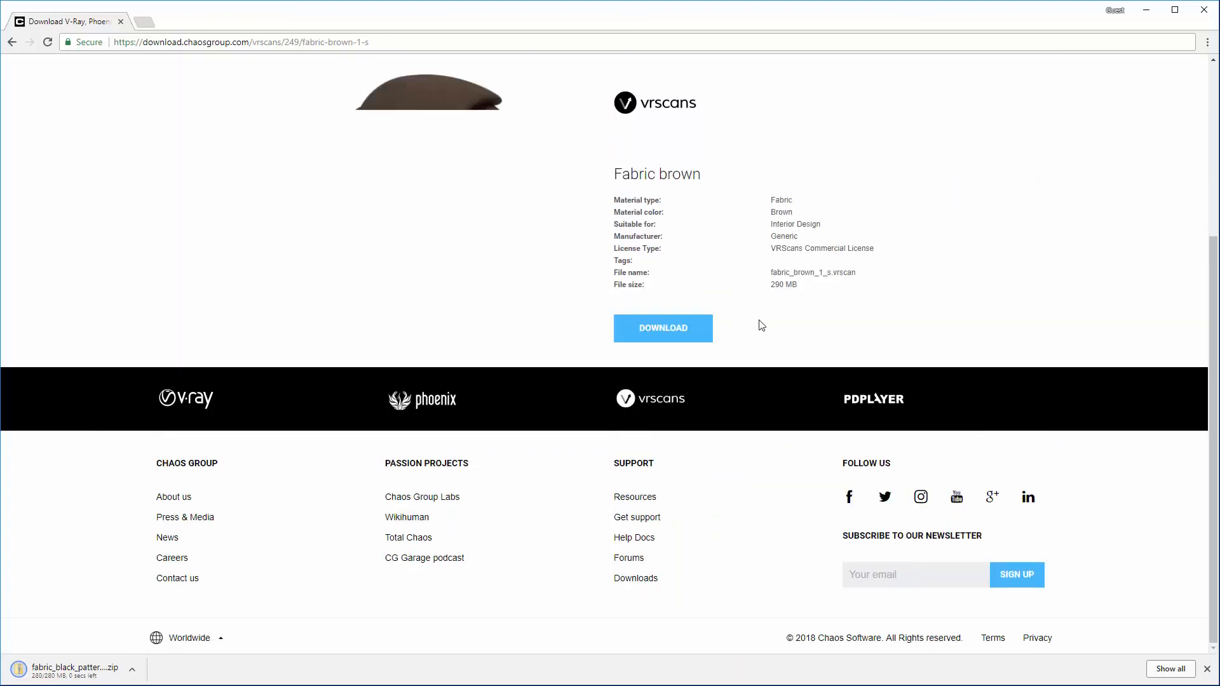
Step: Inspect the enlarged preview of the Fabric brown material, download the material and return to the library
{"action": "left_click", "coordinate": [451, 223]}
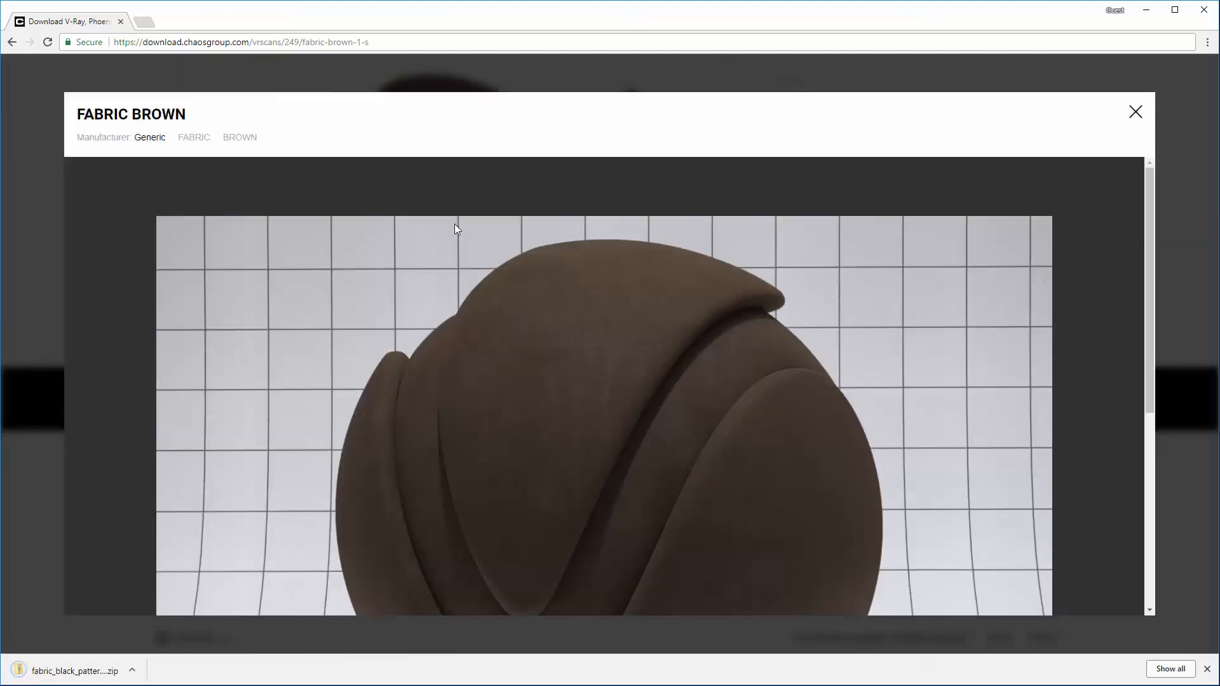
{"action": "scroll", "coordinate": [528, 298], "scroll_direction": "down", "scroll_amount": 2}
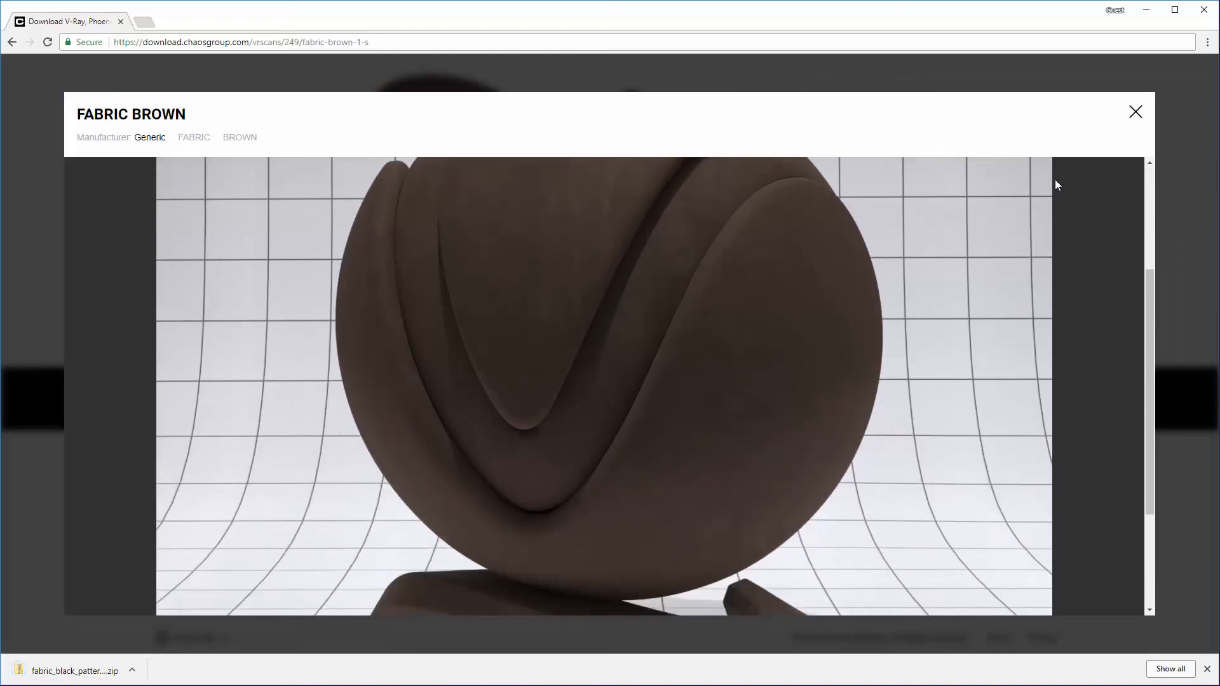
{"action": "left_click", "coordinate": [1136, 113]}
{"action": "left_click", "coordinate": [661, 329]}
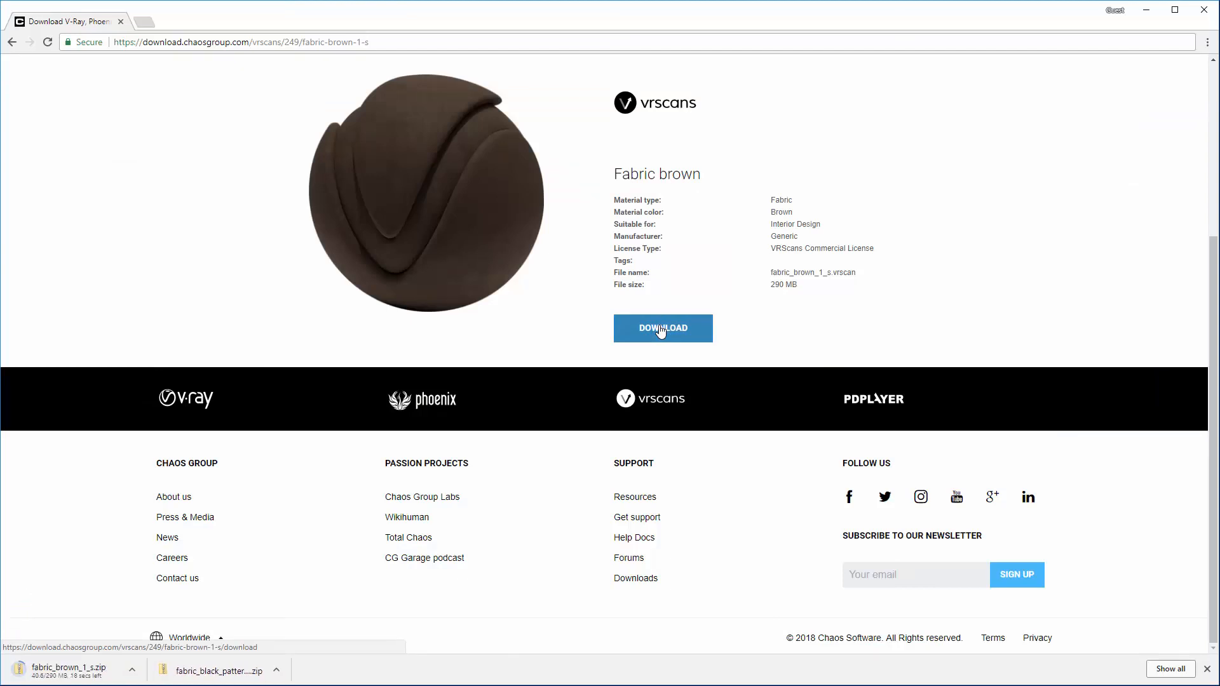
{"action": "key", "text": "alt+Left"}
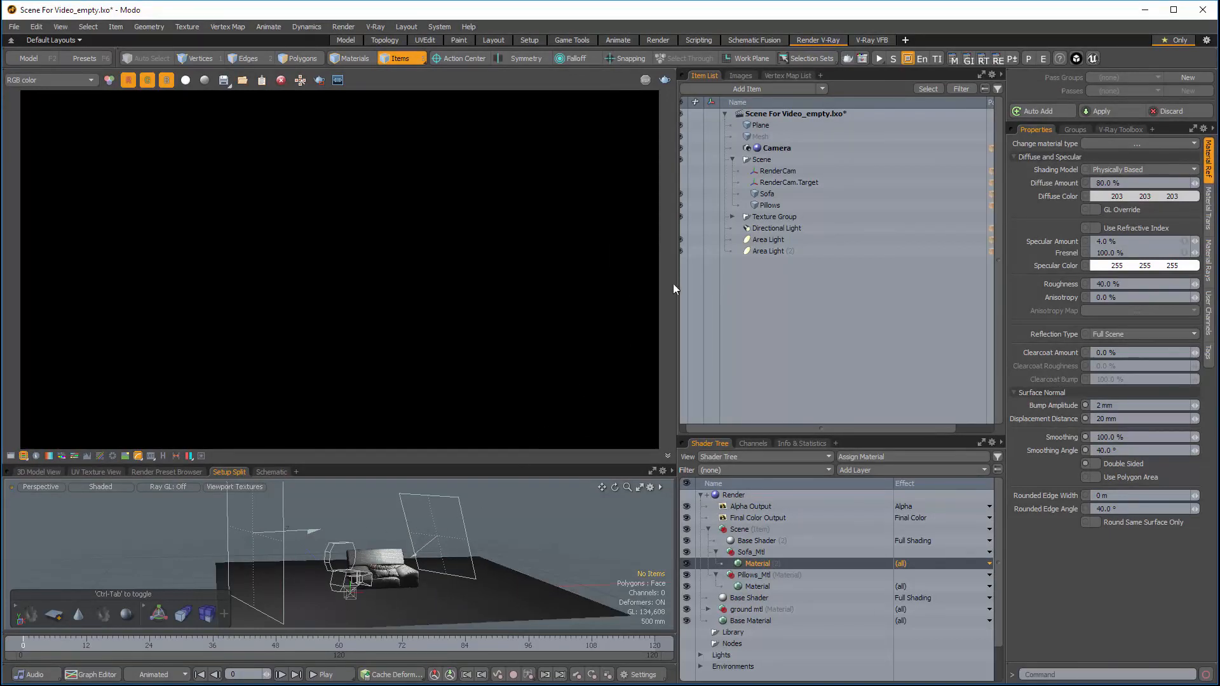
Step: Switch to Modo, start the interactive V-Ray render and select the Sofa mesh
{"action": "left_click", "coordinate": [880, 58]}
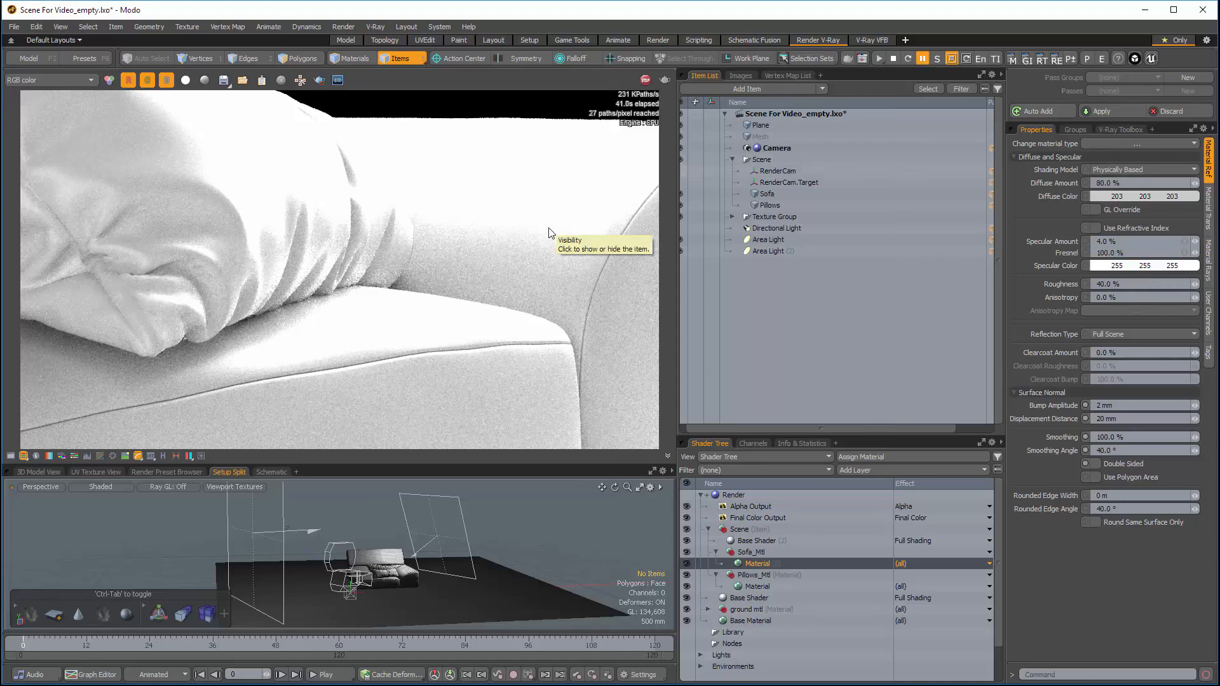
{"action": "left_click", "coordinate": [767, 194]}
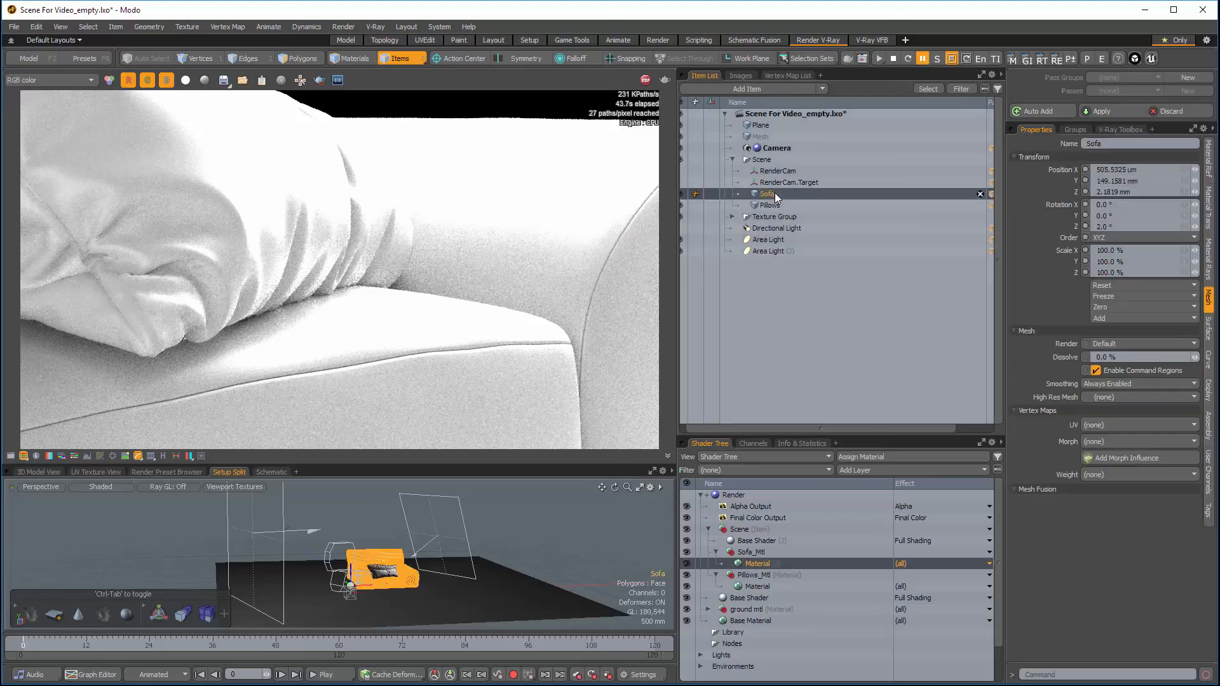
{"action": "left_click", "coordinate": [754, 551]}
{"action": "left_click", "coordinate": [872, 470]}
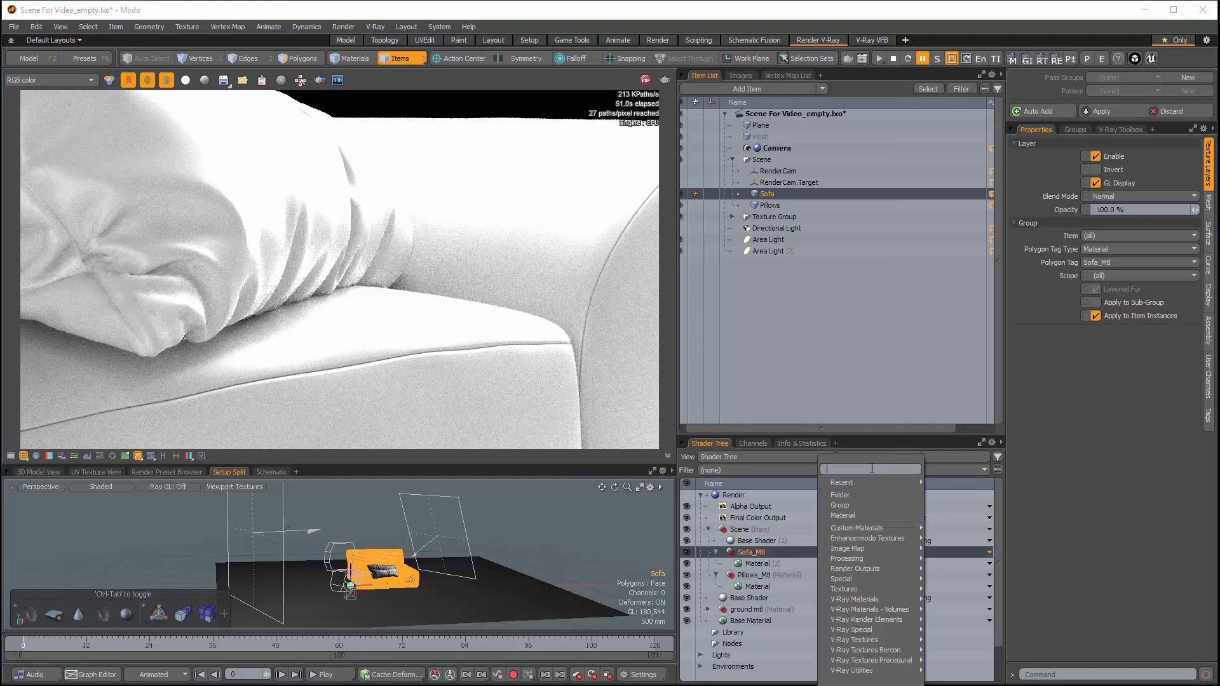
{"action": "mouse_move", "coordinate": [874, 597]}
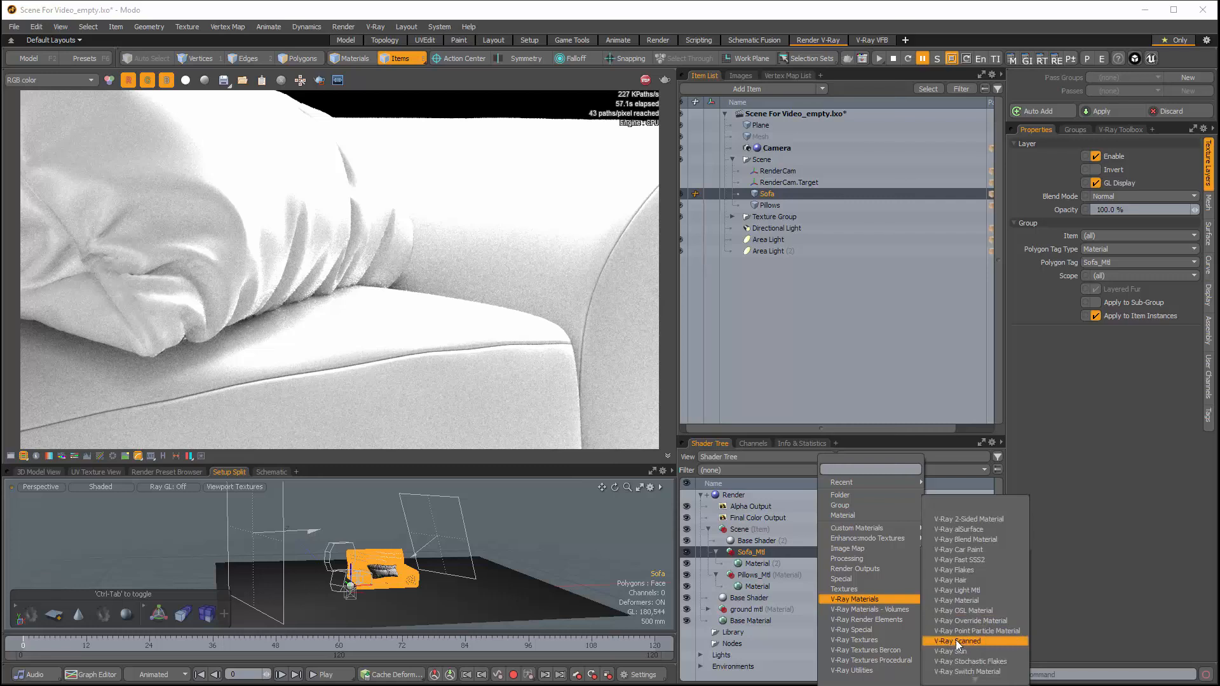
Step: Change the material under Sofa_Mtl to the V-Ray Scanned material type
{"action": "left_click", "coordinate": [751, 562]}
{"action": "left_click", "coordinate": [753, 564]}
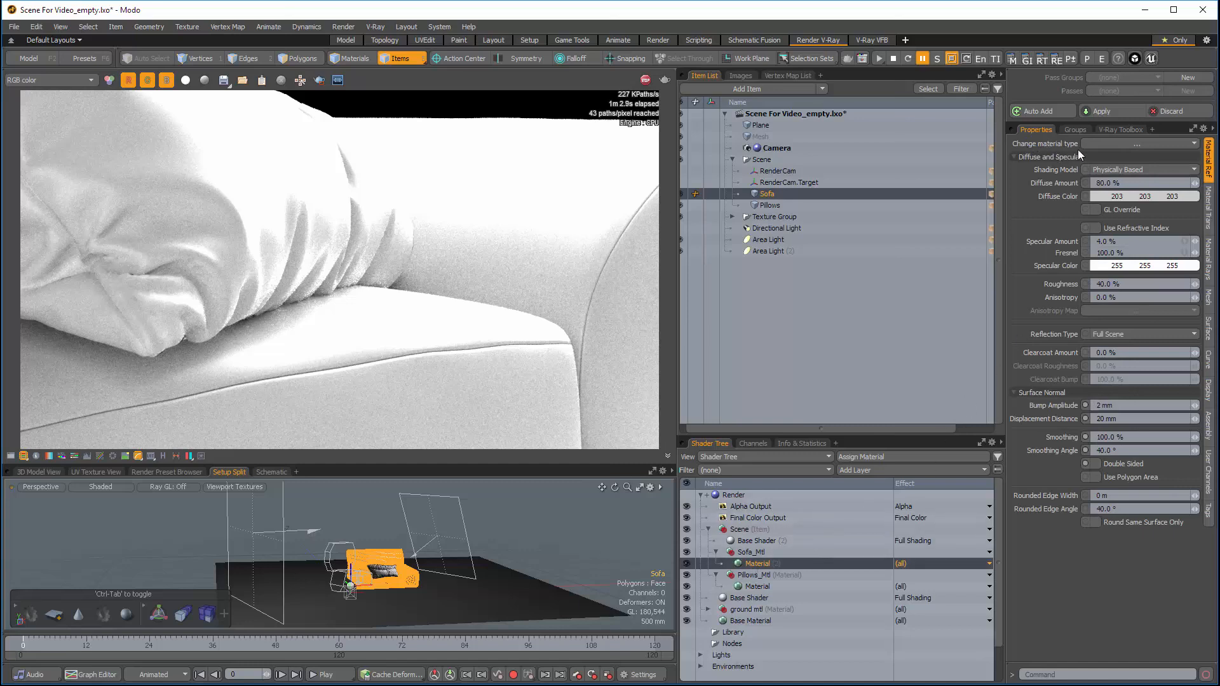
{"action": "left_click", "coordinate": [1104, 143]}
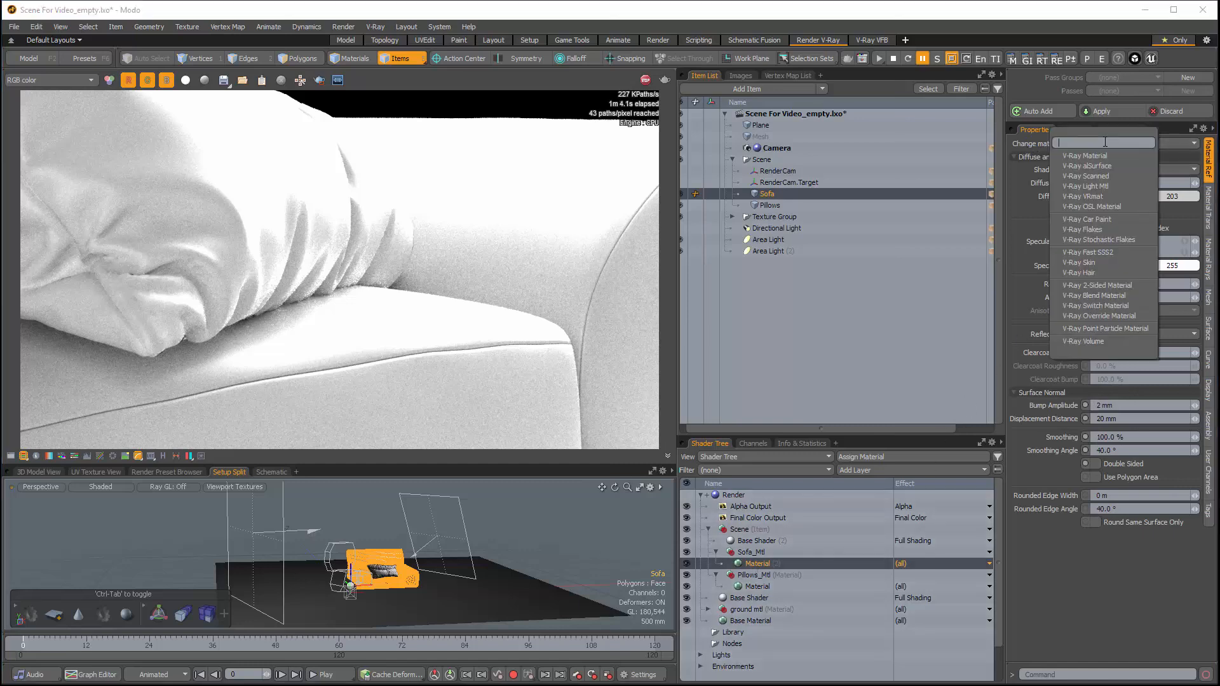
{"action": "left_click", "coordinate": [1089, 177]}
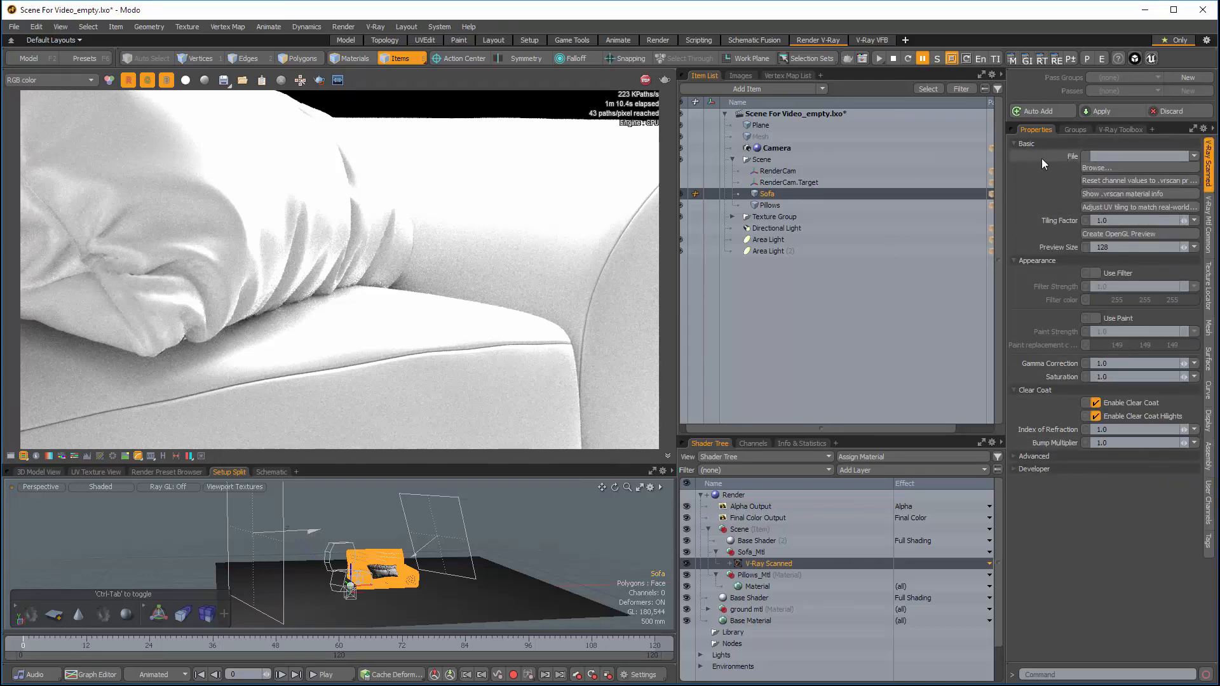
Step: Load Fabric_Brown_1_S.jpg from the VRScans_Mtls folder into the sofa's scanned material and resume the interactive render
{"action": "left_click", "coordinate": [1097, 168]}
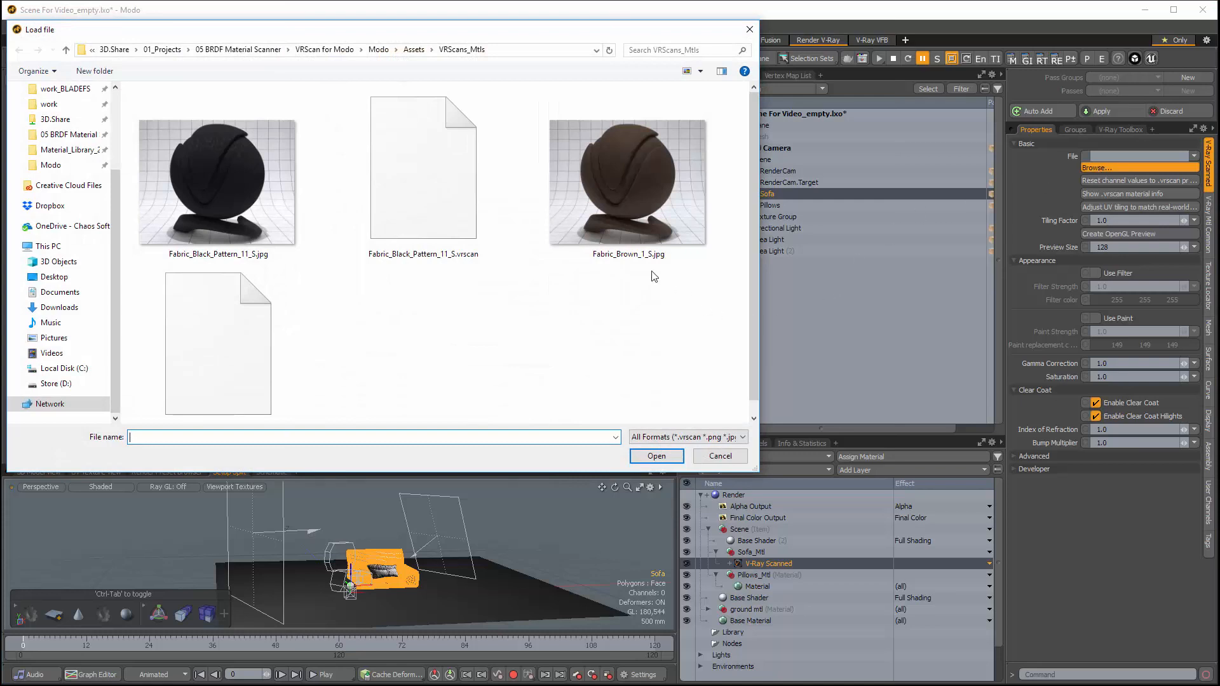
{"action": "left_click", "coordinate": [636, 174]}
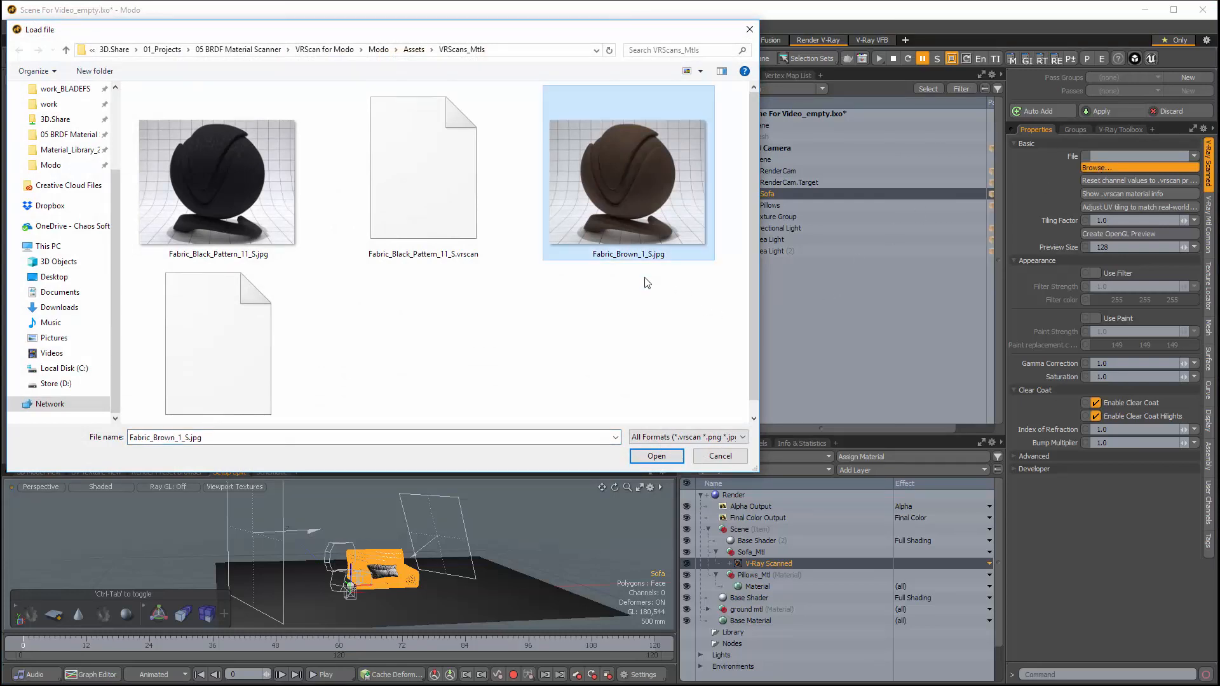
{"action": "left_click", "coordinate": [657, 456]}
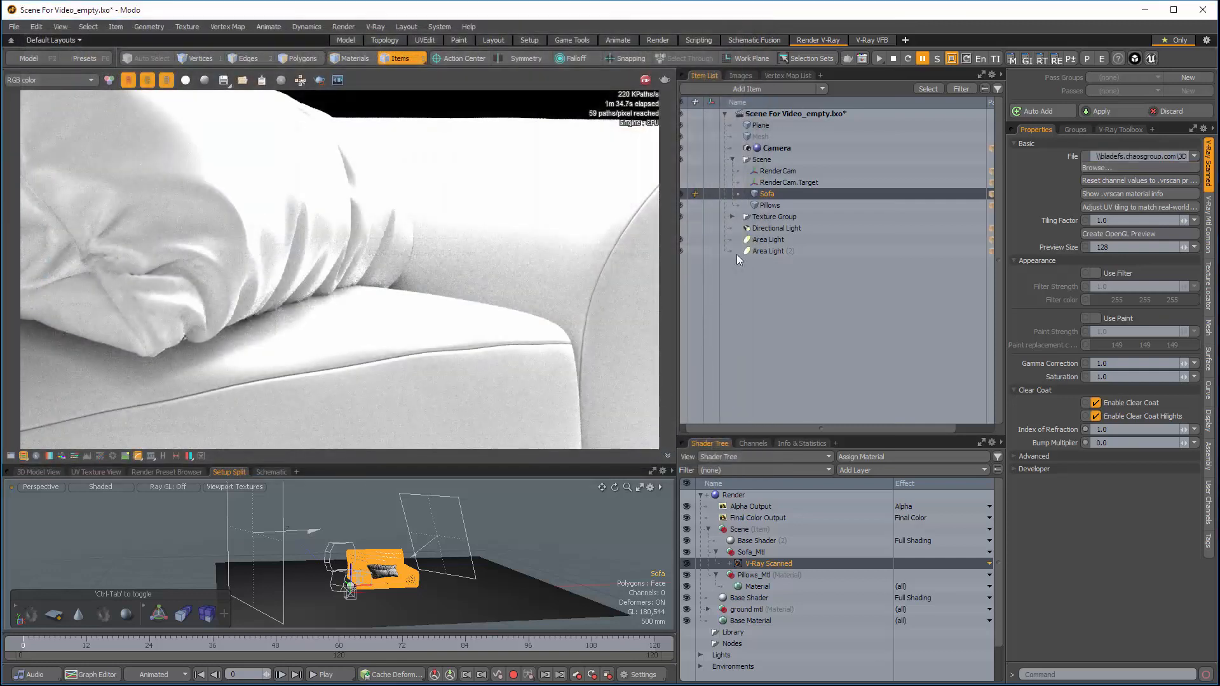
{"action": "left_click", "coordinate": [922, 59]}
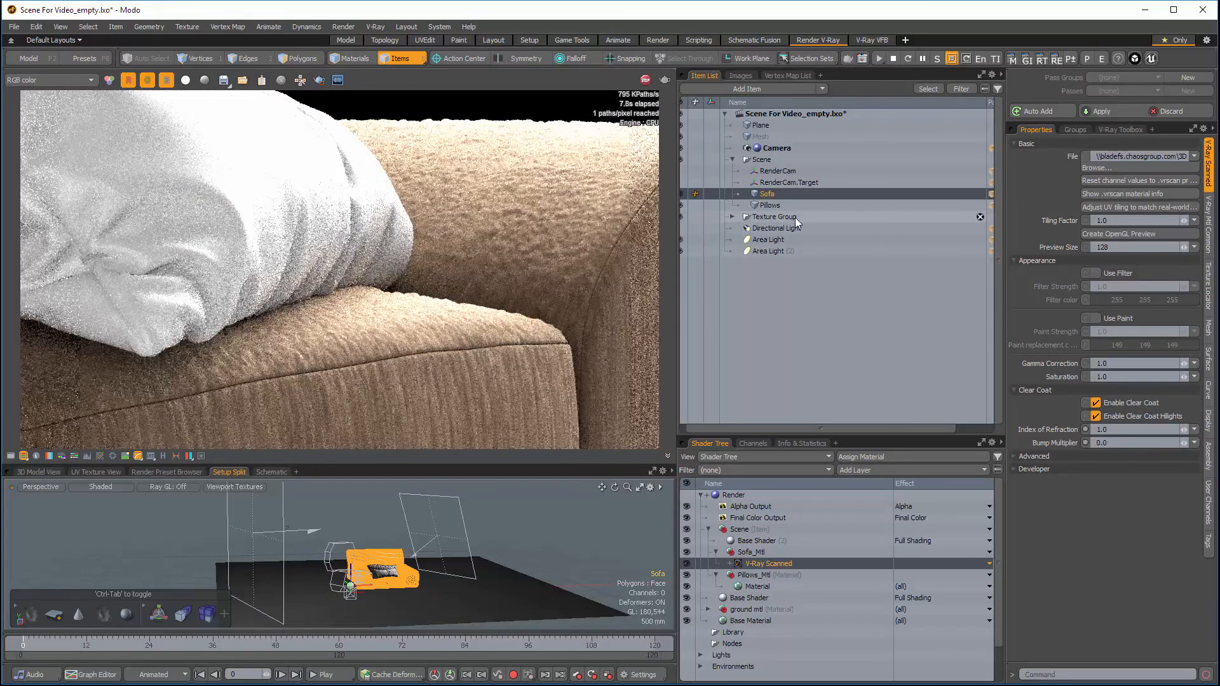
Step: Try matching the sofa material's UV tiling to real-world scale, and set its projection type to UV Map using UVChannel_1
{"action": "left_click", "coordinate": [1130, 207]}
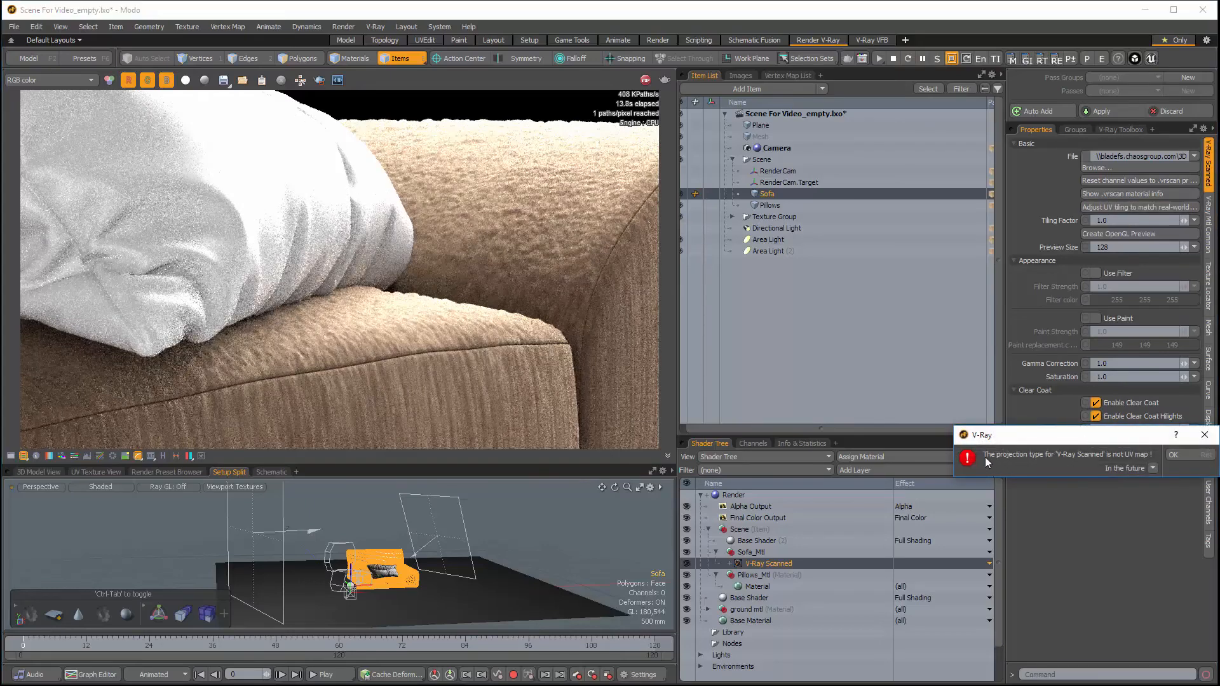
{"action": "left_click", "coordinate": [1176, 452]}
{"action": "left_click", "coordinate": [1210, 282]}
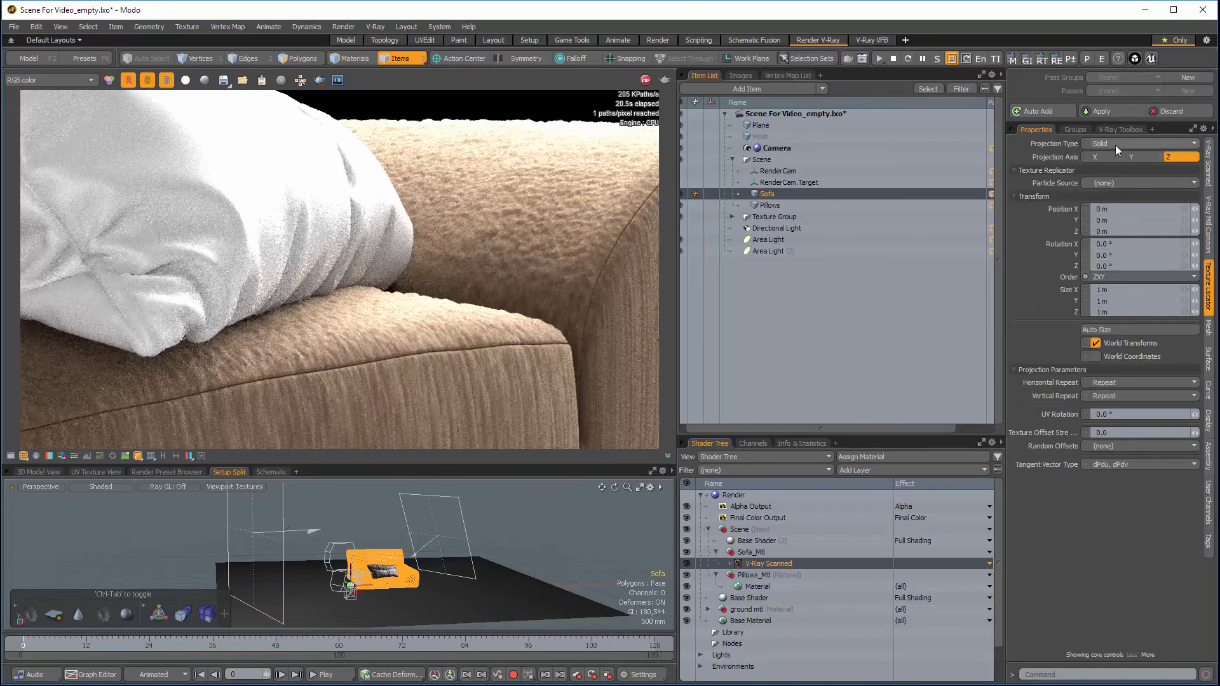
{"action": "left_click", "coordinate": [1116, 142]}
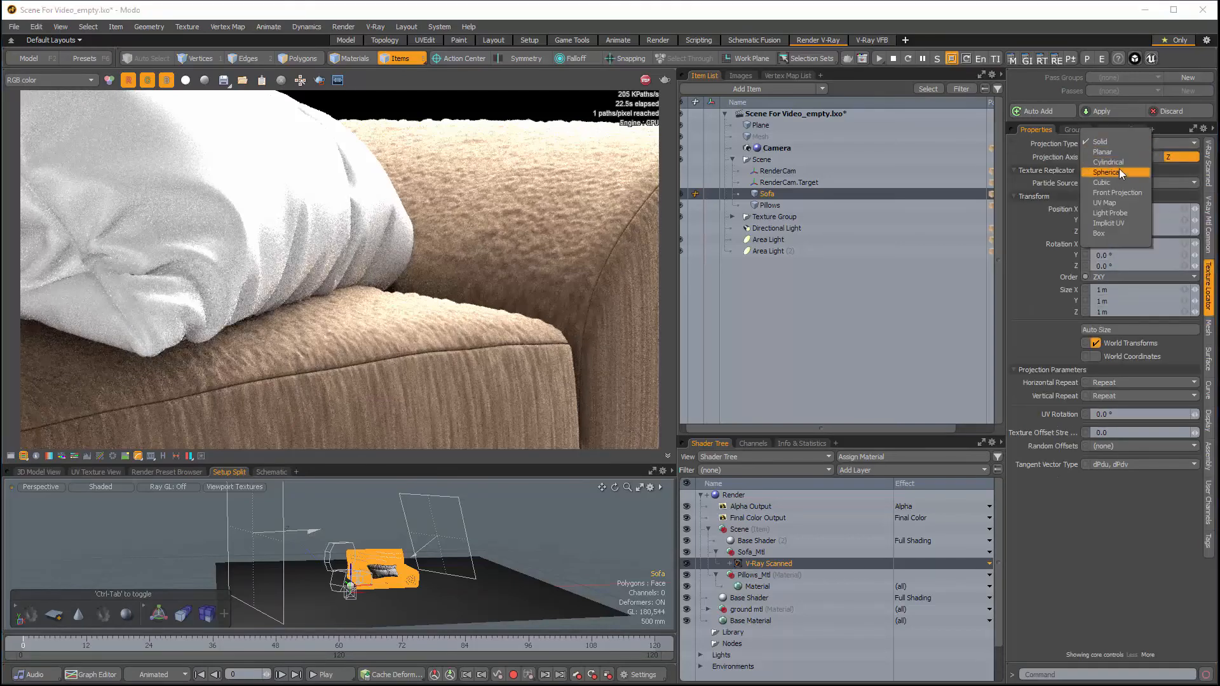
{"action": "left_click", "coordinate": [1111, 202]}
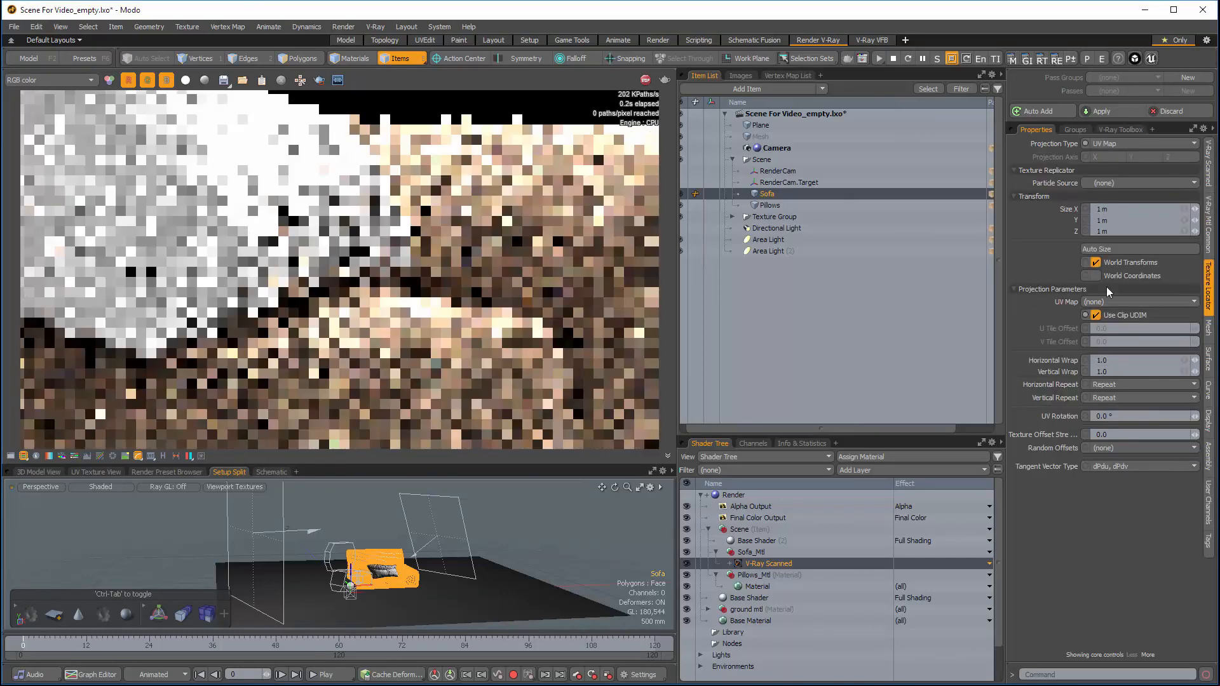
{"action": "left_click", "coordinate": [1108, 303]}
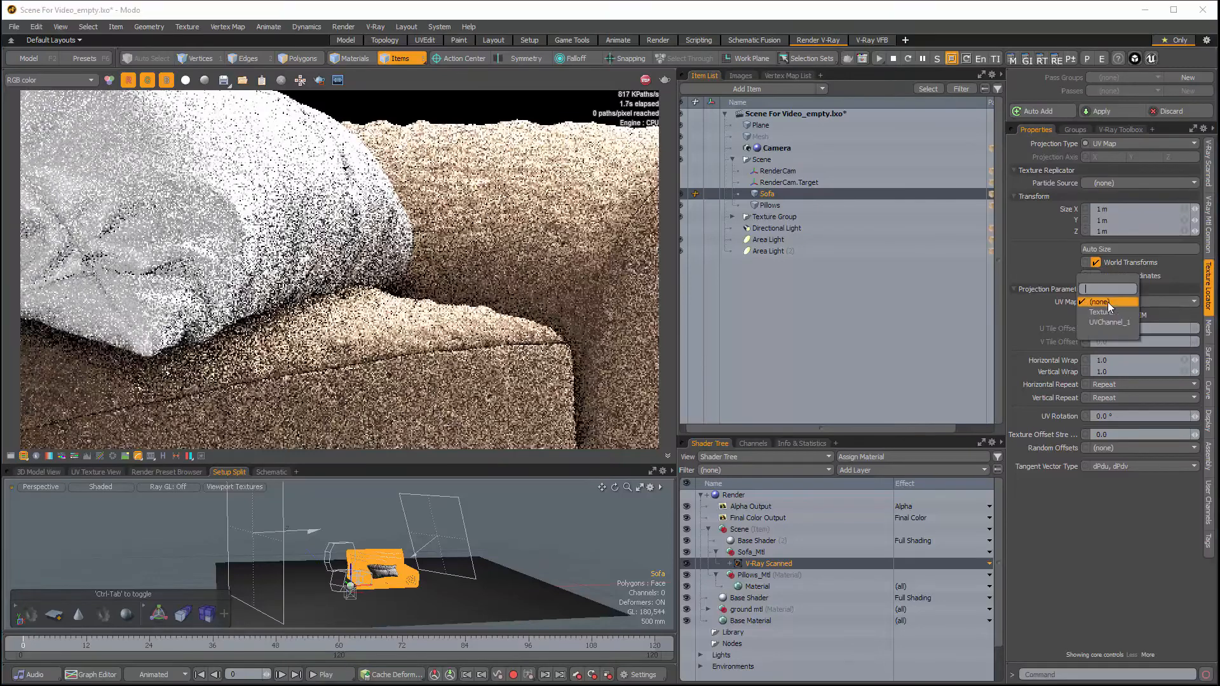
{"action": "left_click", "coordinate": [1107, 321]}
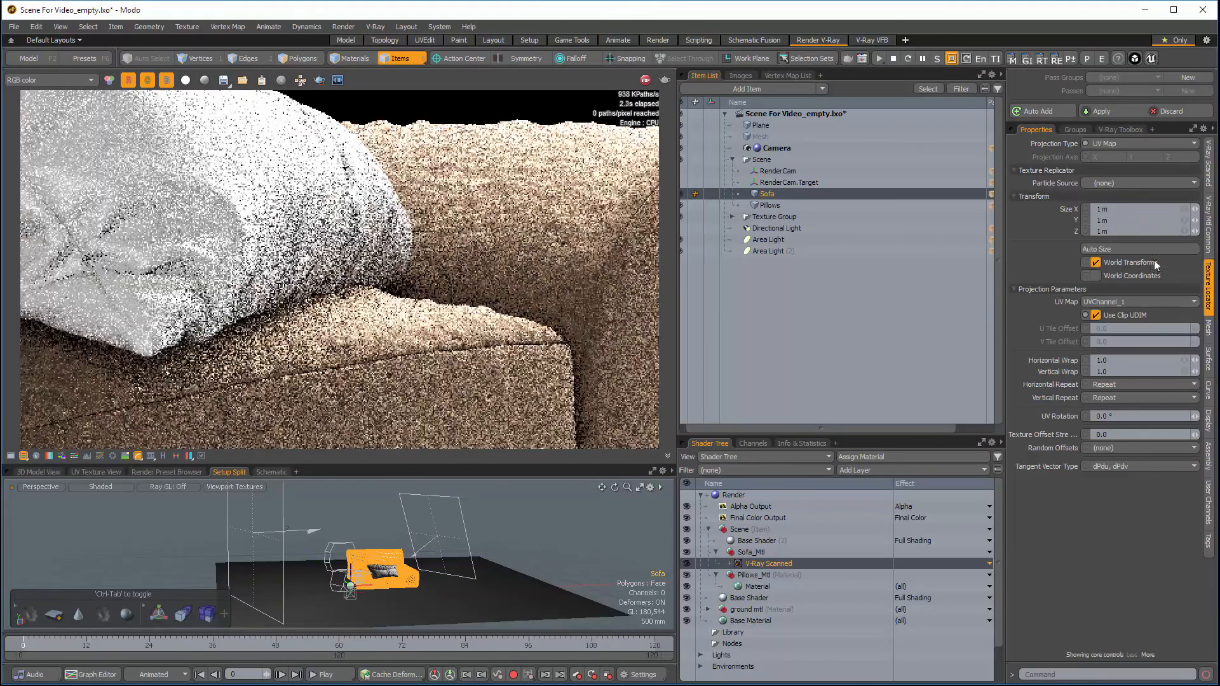
Step: Adjust the UV tiling of the sofa's scanned material to match real-world scale and dismiss the notice
{"action": "left_click", "coordinate": [1211, 176]}
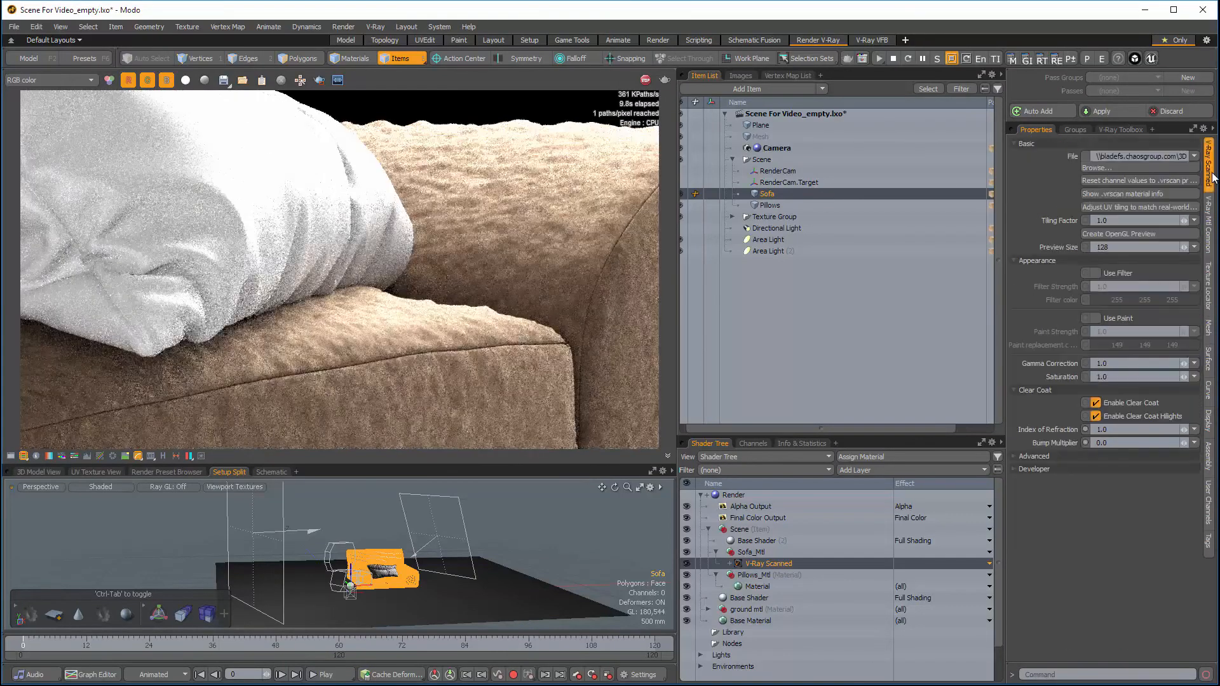
{"action": "left_click", "coordinate": [1136, 206]}
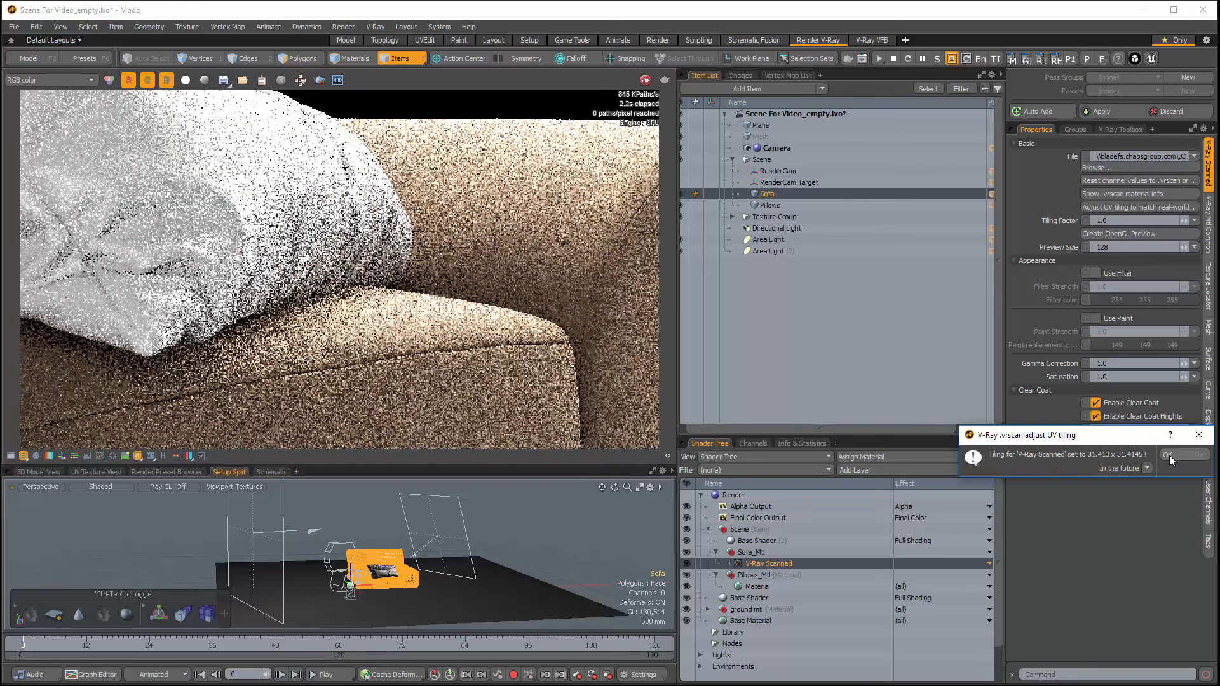
{"action": "left_click", "coordinate": [1168, 454]}
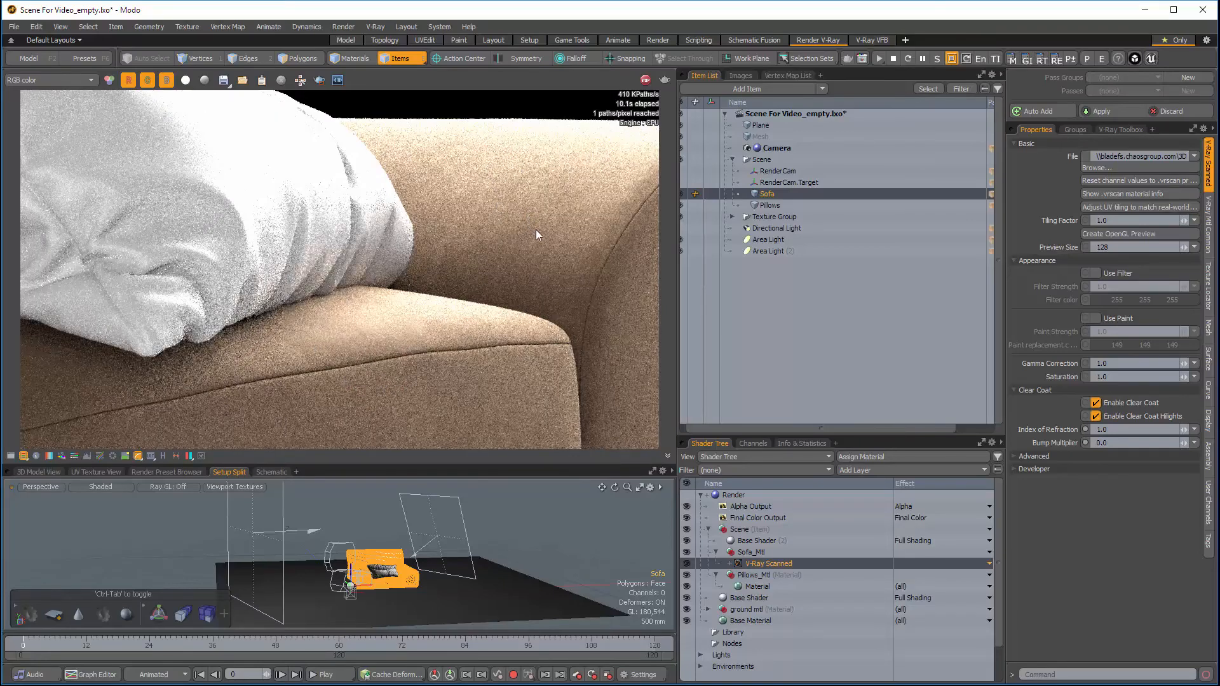
Step: Pause the interactive render, select the Pillows mesh and change the material under Pillows_Mtl to V-Ray Scanned
{"action": "left_click", "coordinate": [924, 59]}
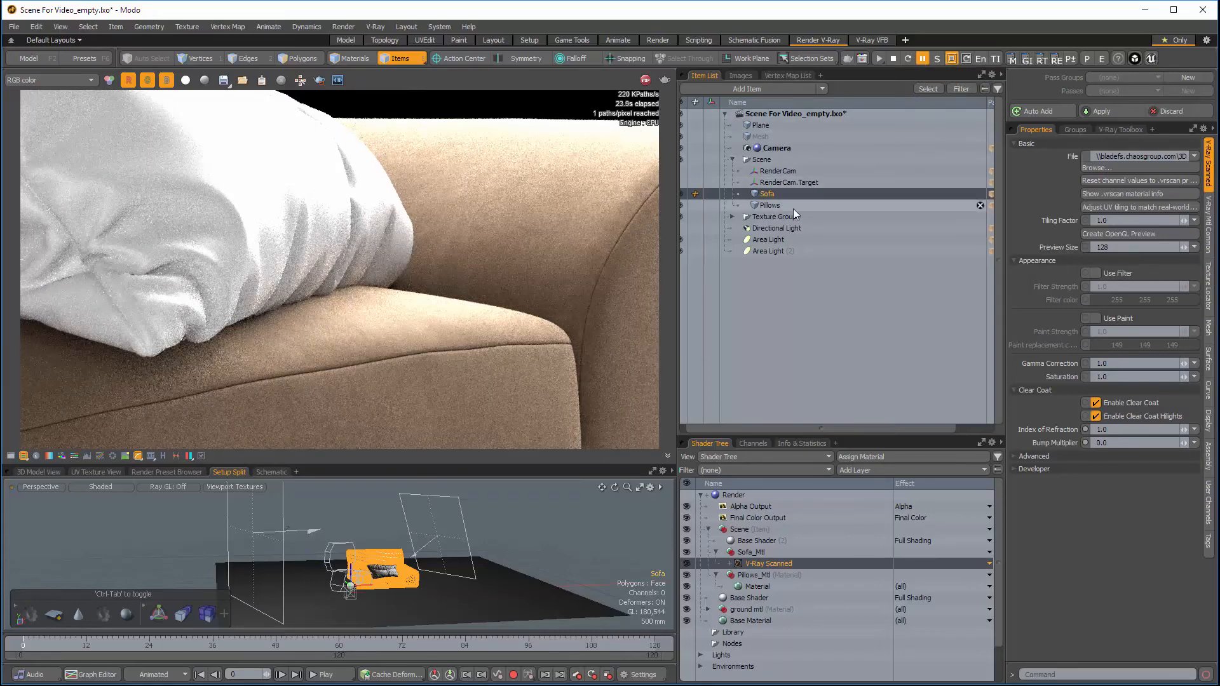
{"action": "left_click", "coordinate": [772, 205]}
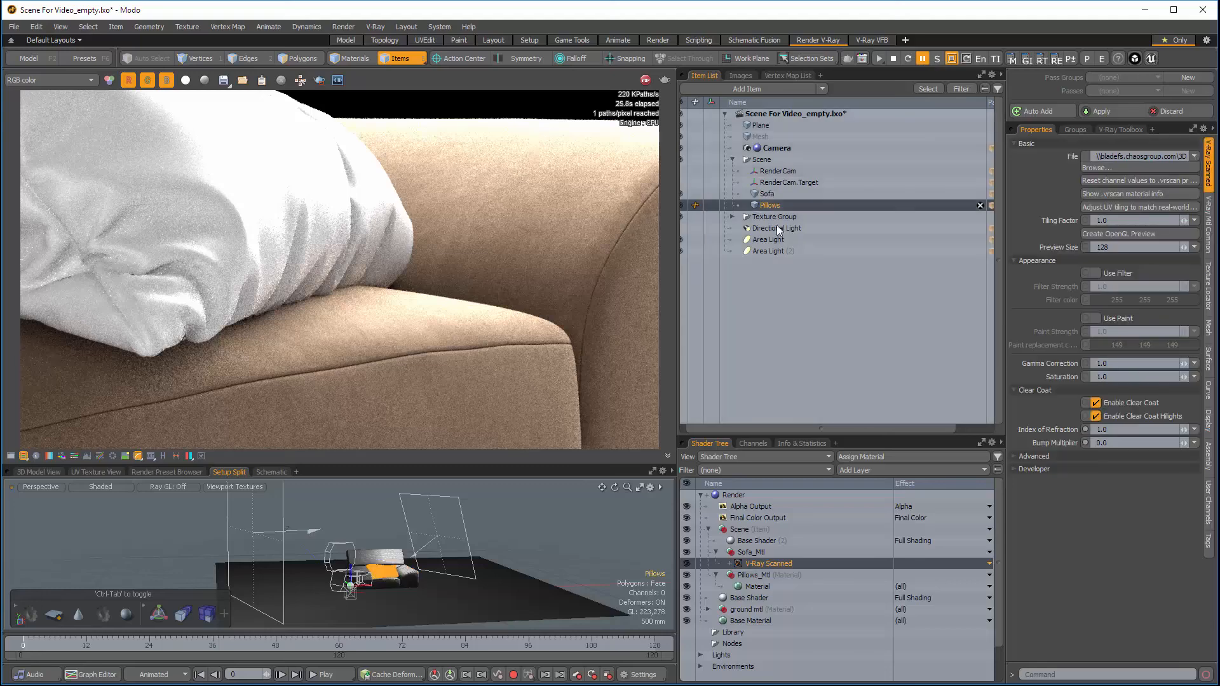
{"action": "left_click", "coordinate": [753, 585]}
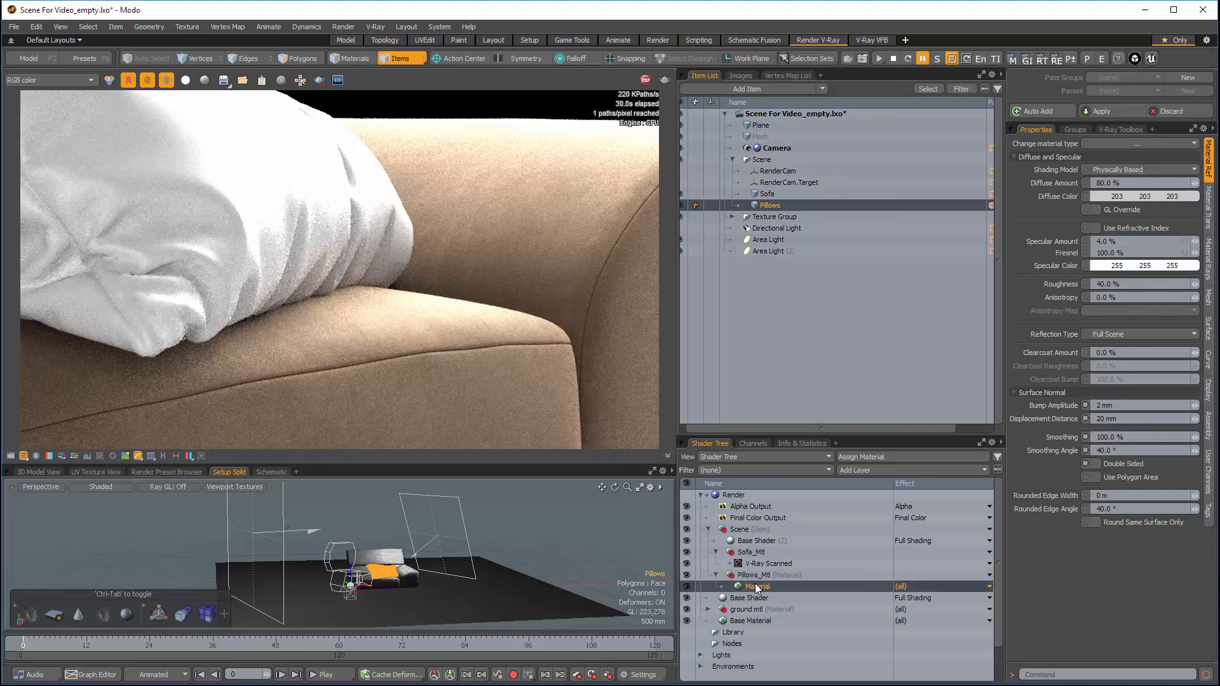
{"action": "left_click", "coordinate": [1118, 143]}
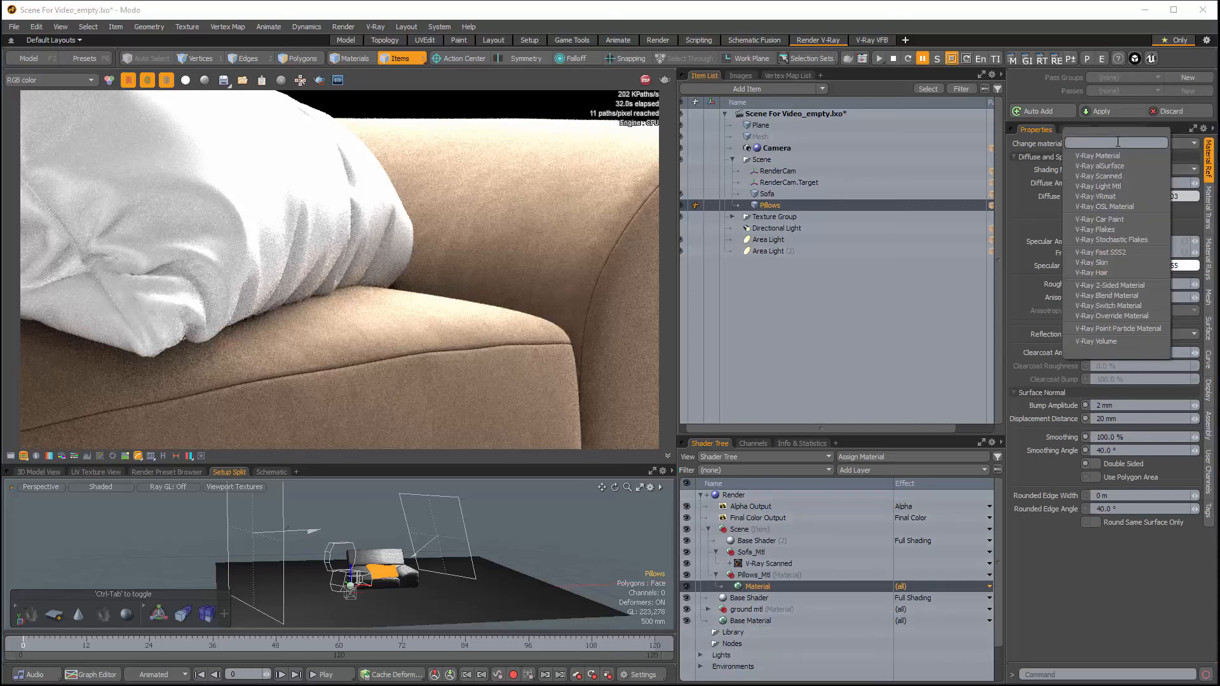
{"action": "left_click", "coordinate": [1115, 176]}
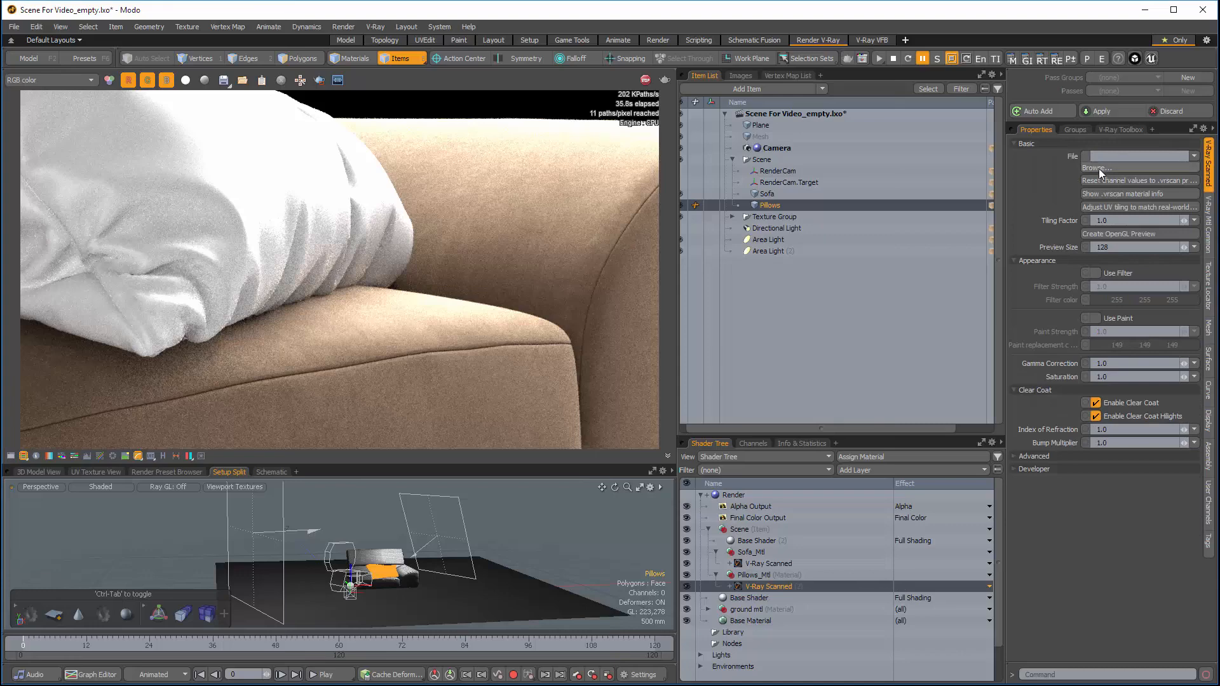
Step: Load Fabric_Black_Pattern_11_S.jpg into the pillows' scanned material
{"action": "left_click", "coordinate": [1097, 167]}
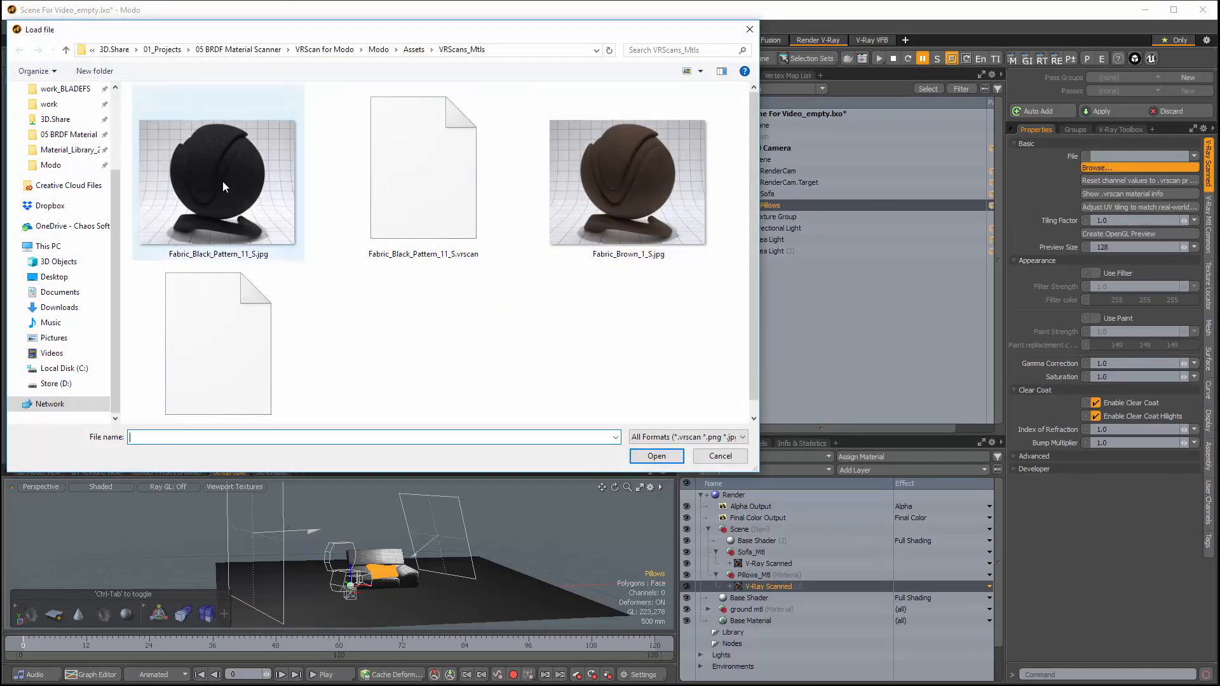
{"action": "left_click", "coordinate": [222, 182]}
{"action": "left_click", "coordinate": [654, 457]}
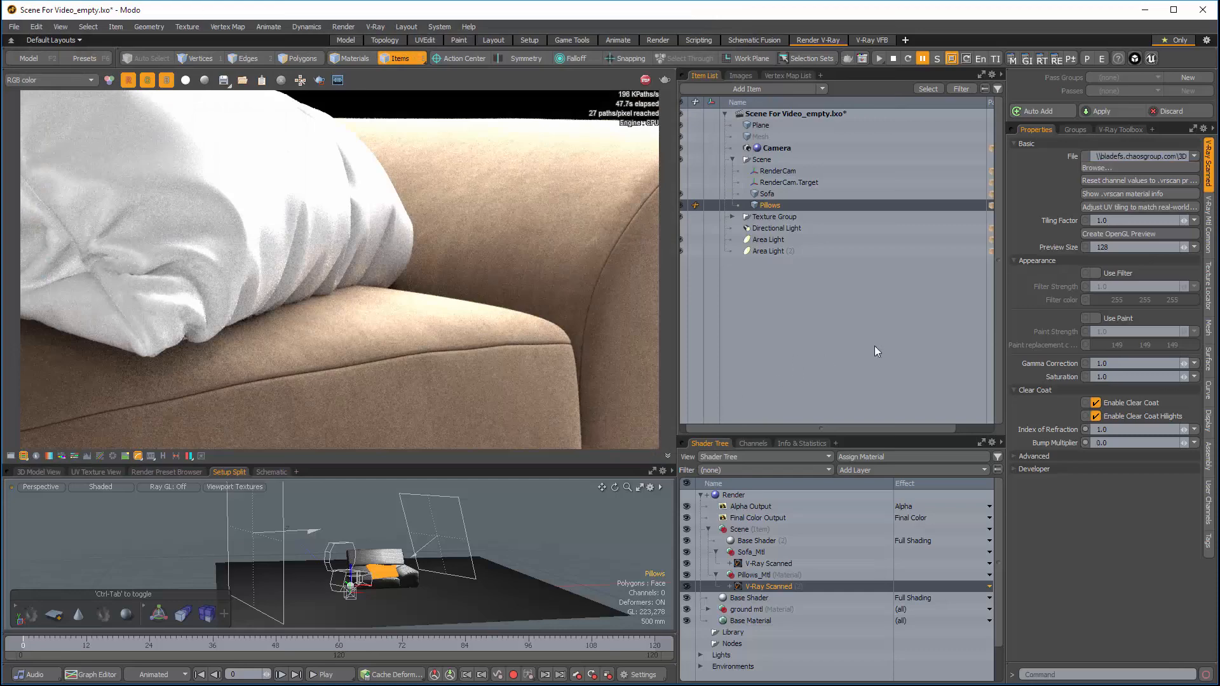
Step: Set the pillow material's texture projection type to UV Map and choose UVChannel_1 as its UV map
{"action": "left_click", "coordinate": [1209, 286]}
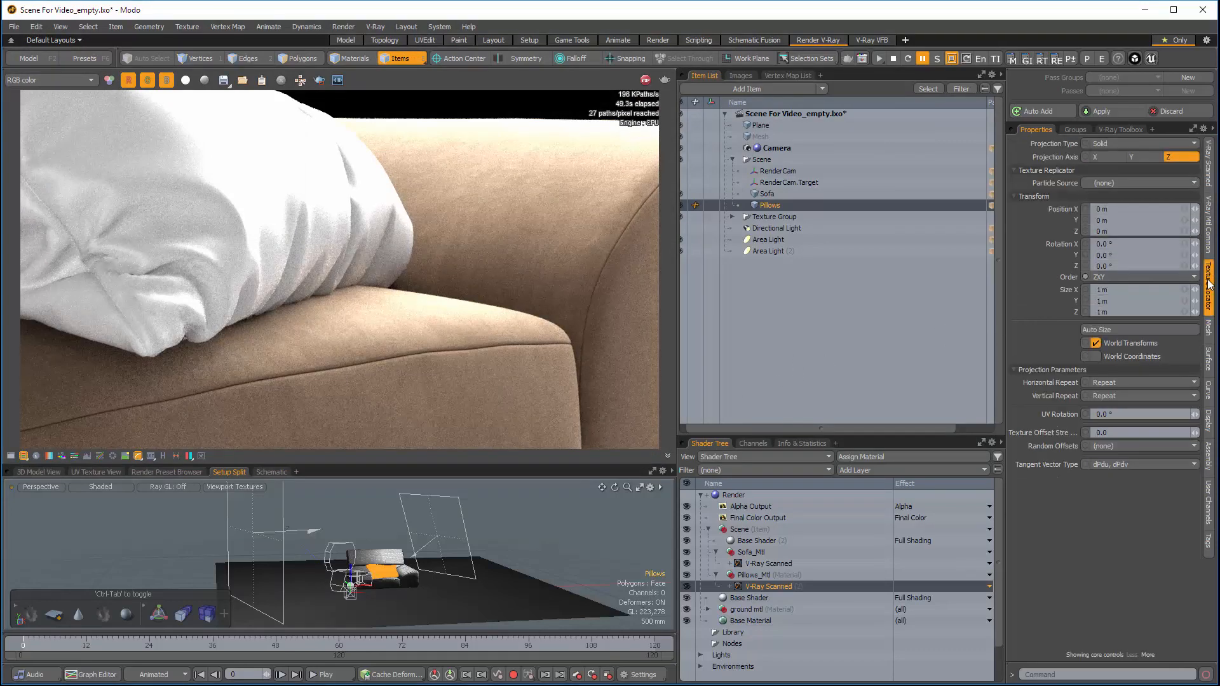
{"action": "left_click", "coordinate": [1111, 144]}
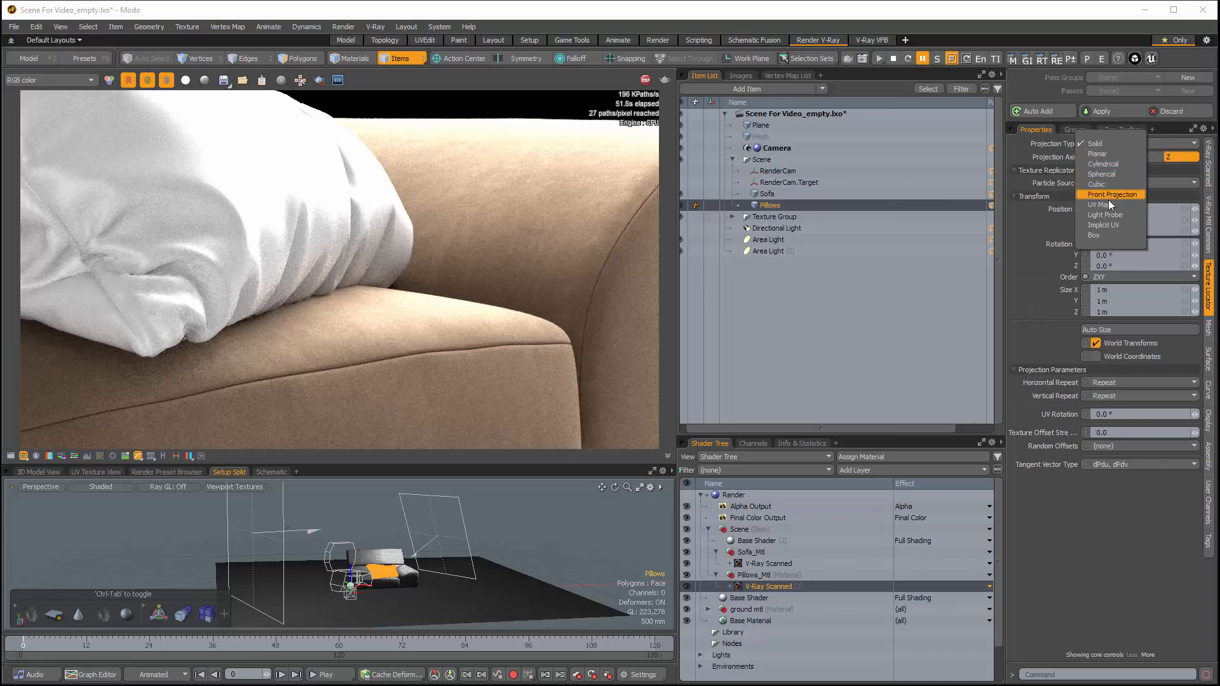
{"action": "left_click", "coordinate": [1108, 203]}
{"action": "left_click", "coordinate": [1113, 301]}
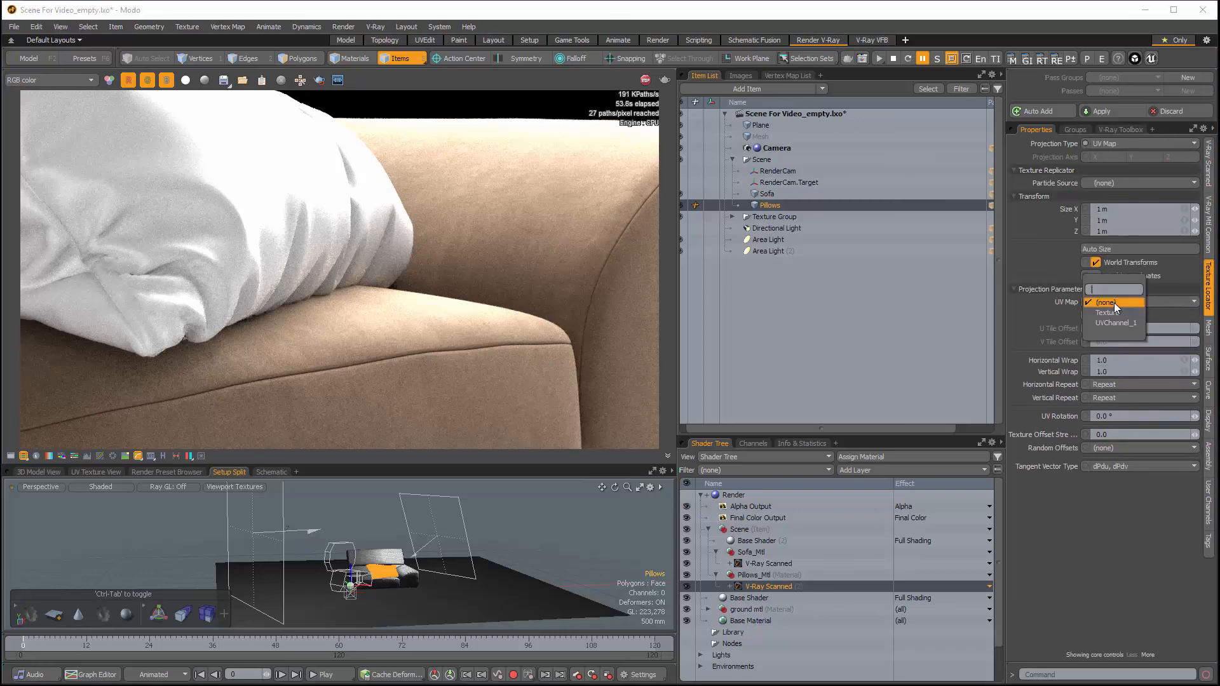
{"action": "left_click", "coordinate": [1116, 321]}
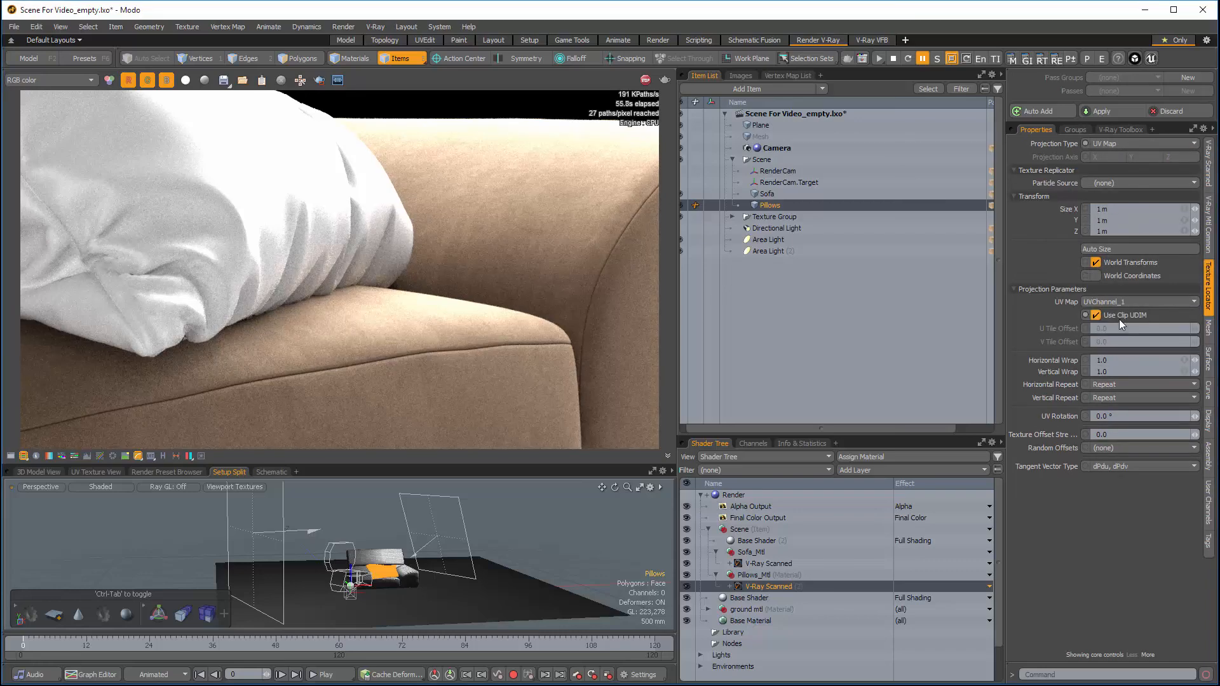
Step: Adjust the pillow material's UV tiling to match real-world scale and resume the interactive render
{"action": "left_click", "coordinate": [1209, 173]}
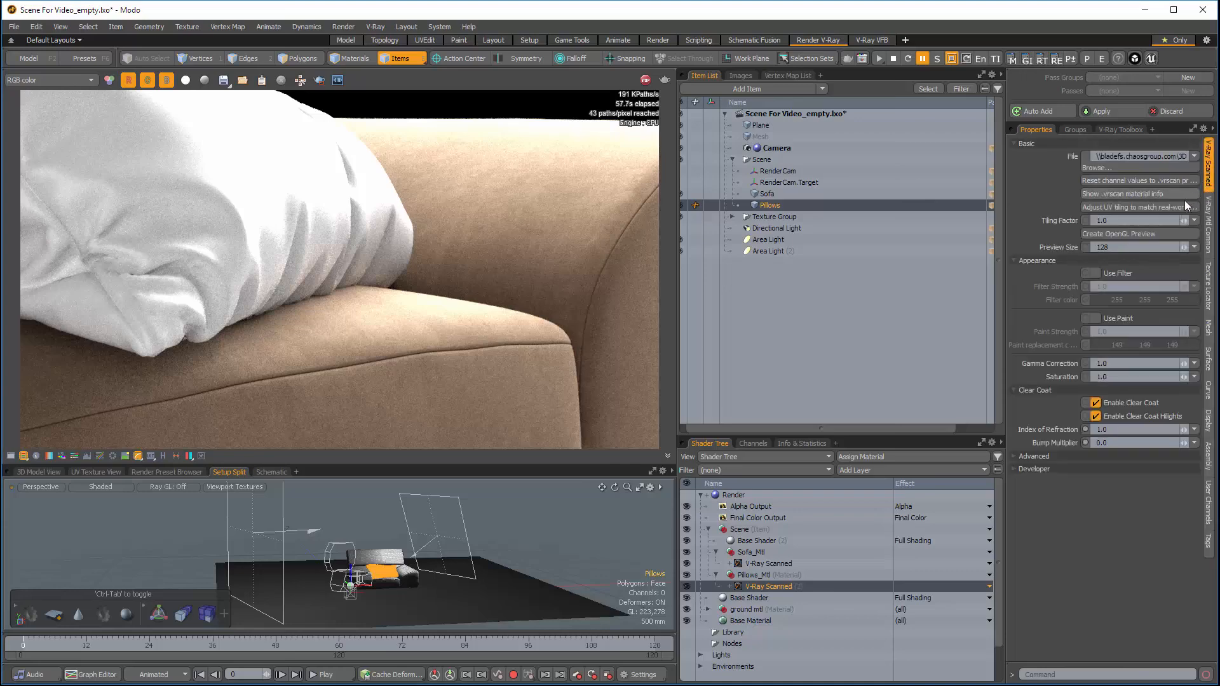
{"action": "left_click", "coordinate": [1131, 207]}
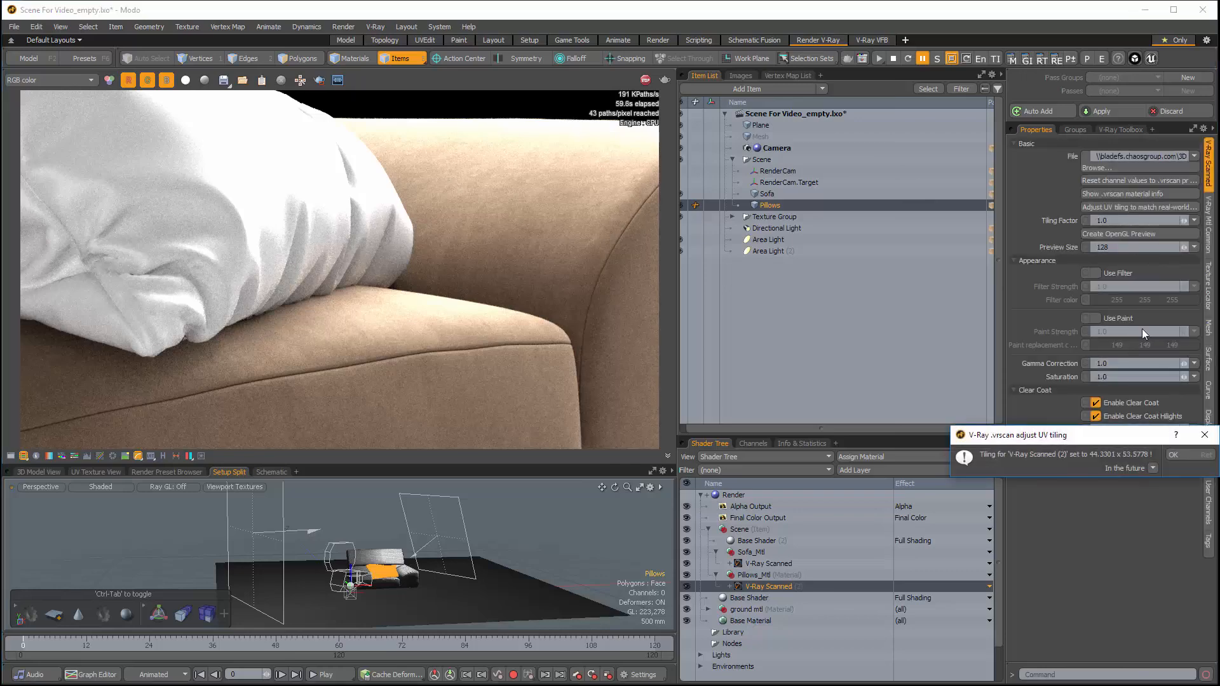
{"action": "left_click", "coordinate": [1179, 454]}
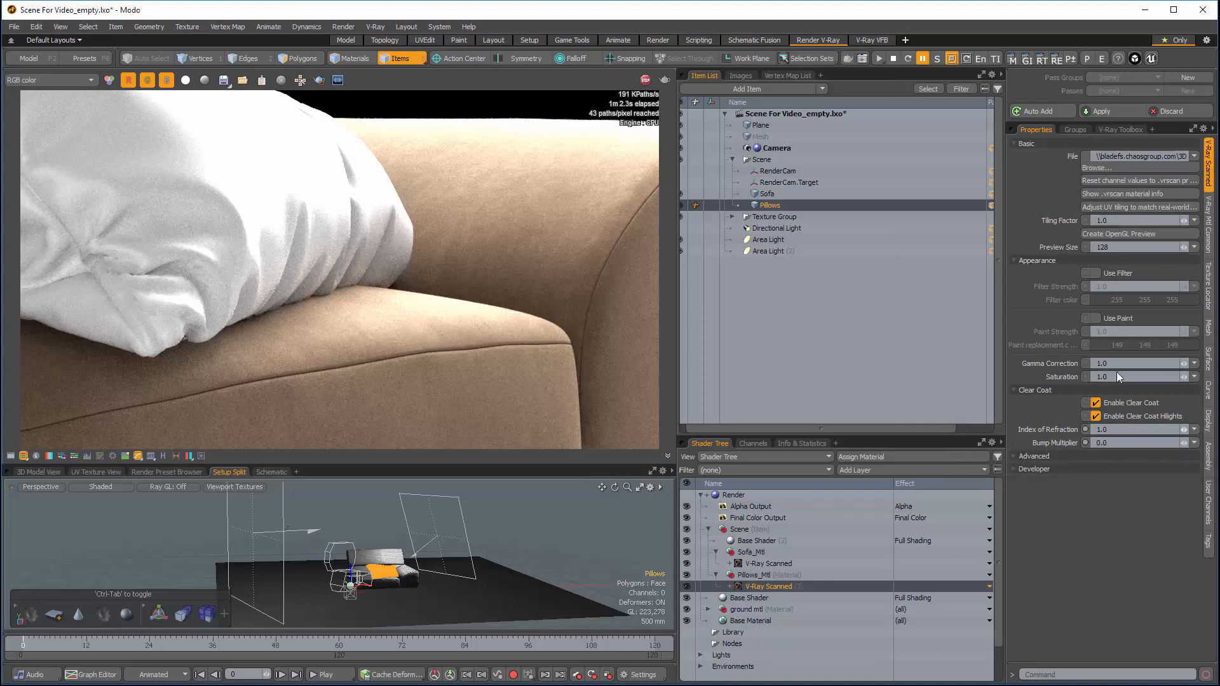
{"action": "left_click", "coordinate": [924, 58]}
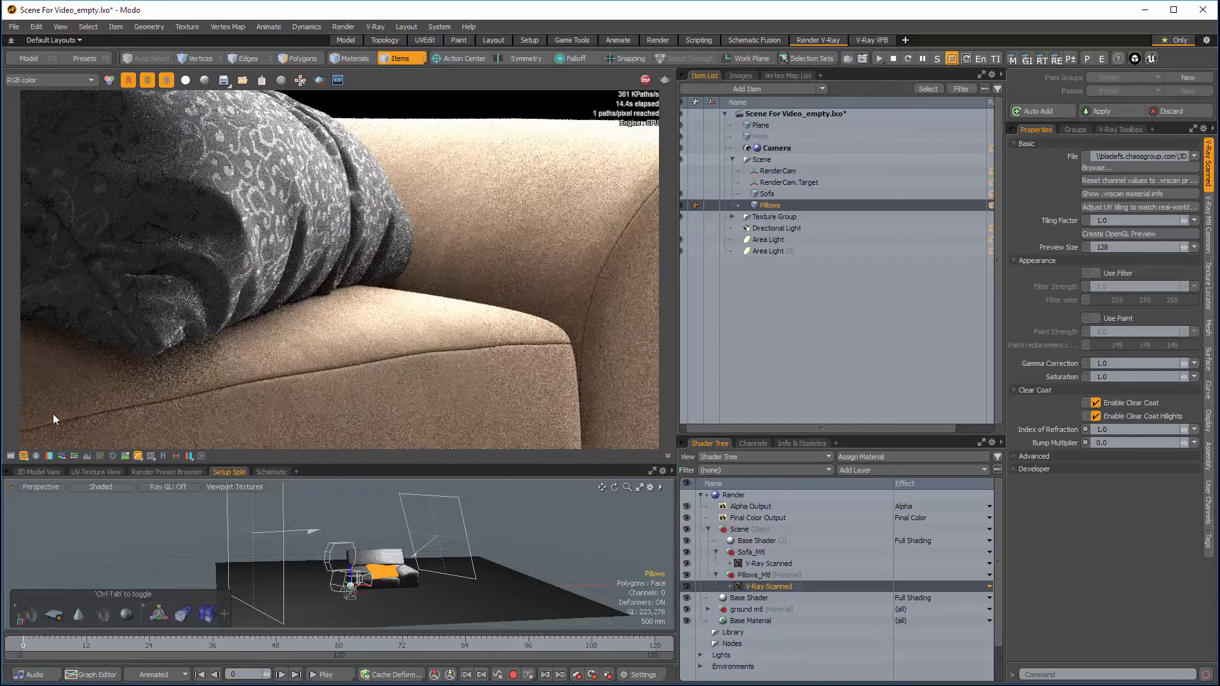
Step: Enable the Background Image correction in the frame buffer, showing the color corrections only while making the change
{"action": "left_click", "coordinate": [11, 456]}
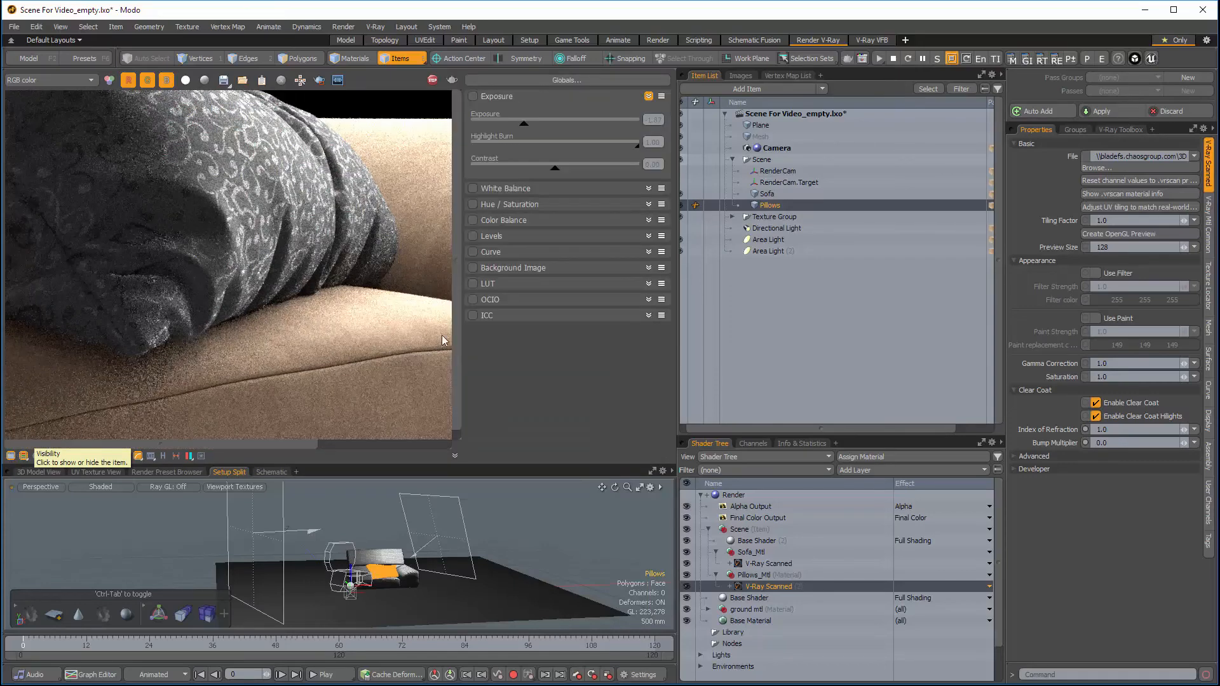
{"action": "left_click", "coordinate": [473, 269]}
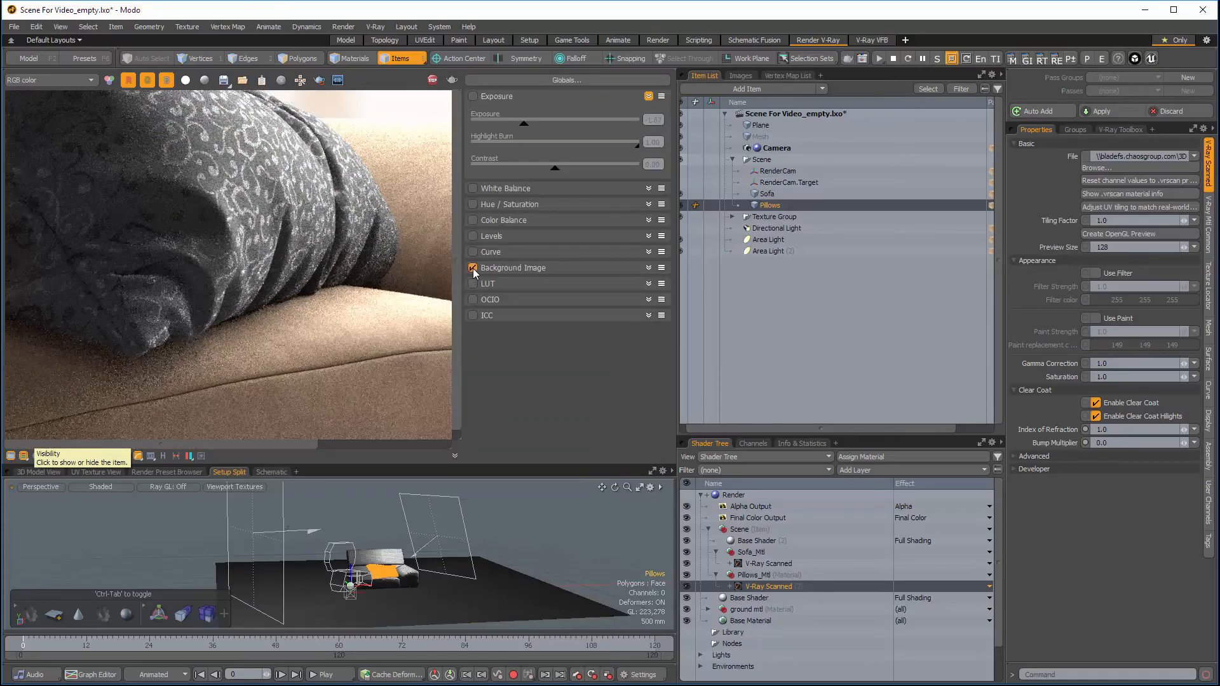
{"action": "left_click", "coordinate": [10, 456]}
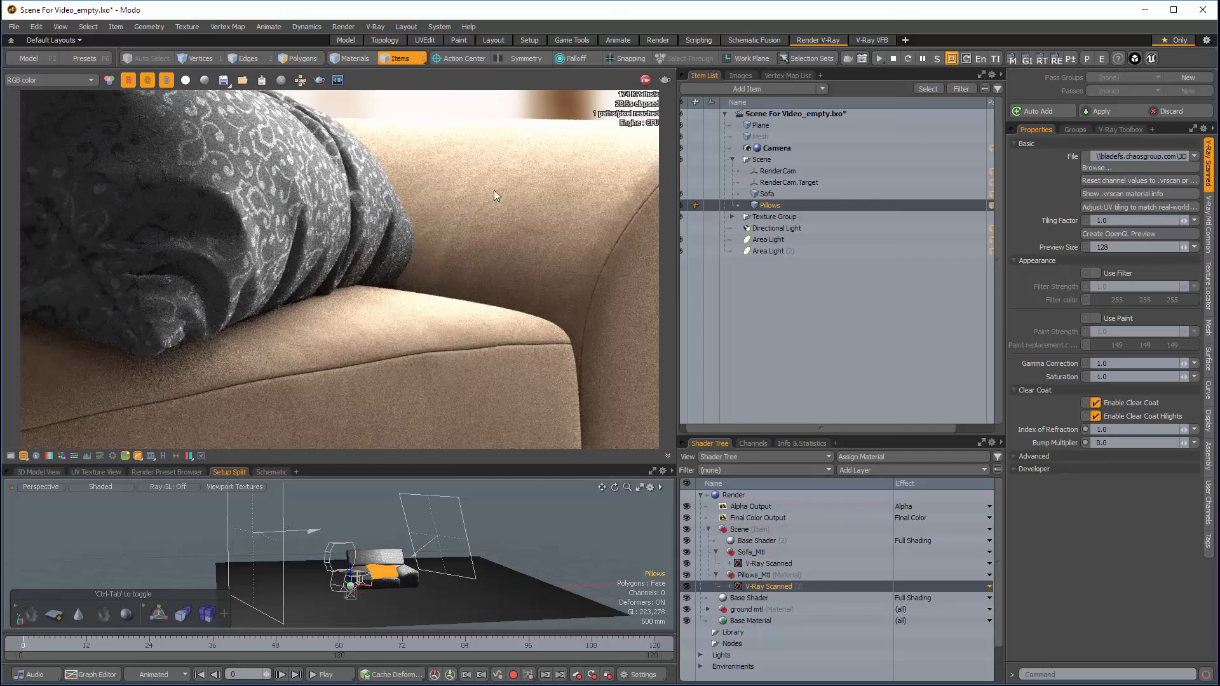
Step: Enable Use Paint on the sofa's scanned material and set its paint replacement color to RGB 71, 61, 43
{"action": "left_click", "coordinate": [767, 194]}
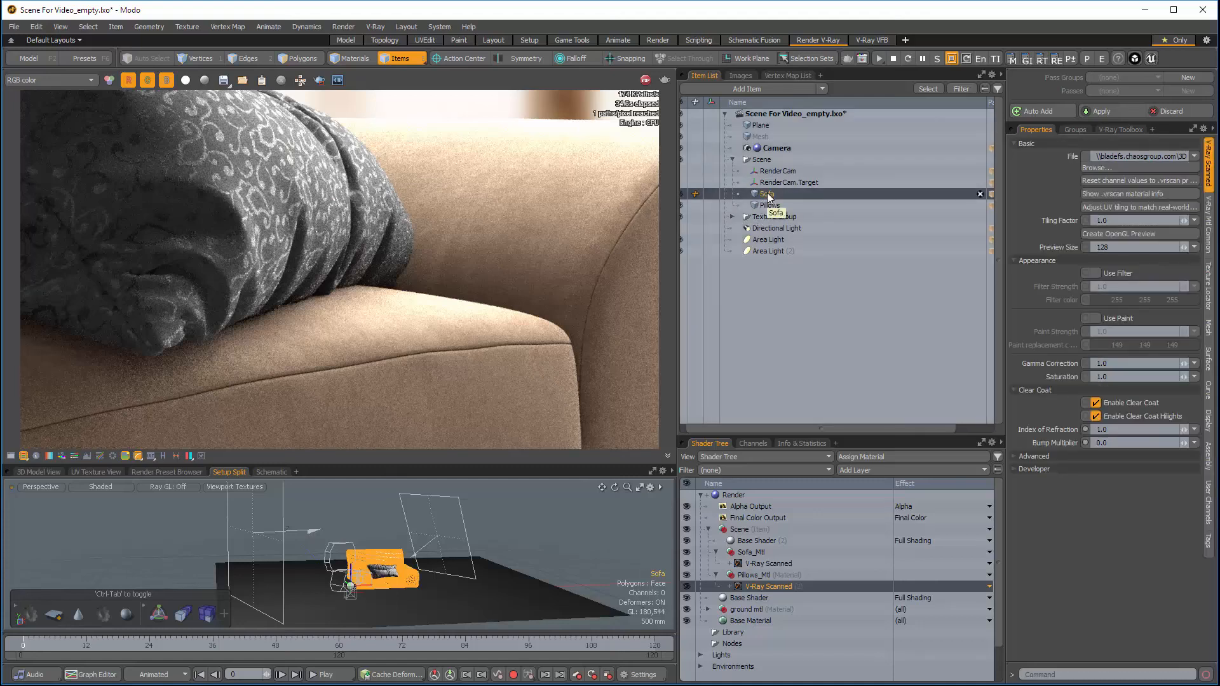
{"action": "left_click", "coordinate": [761, 561]}
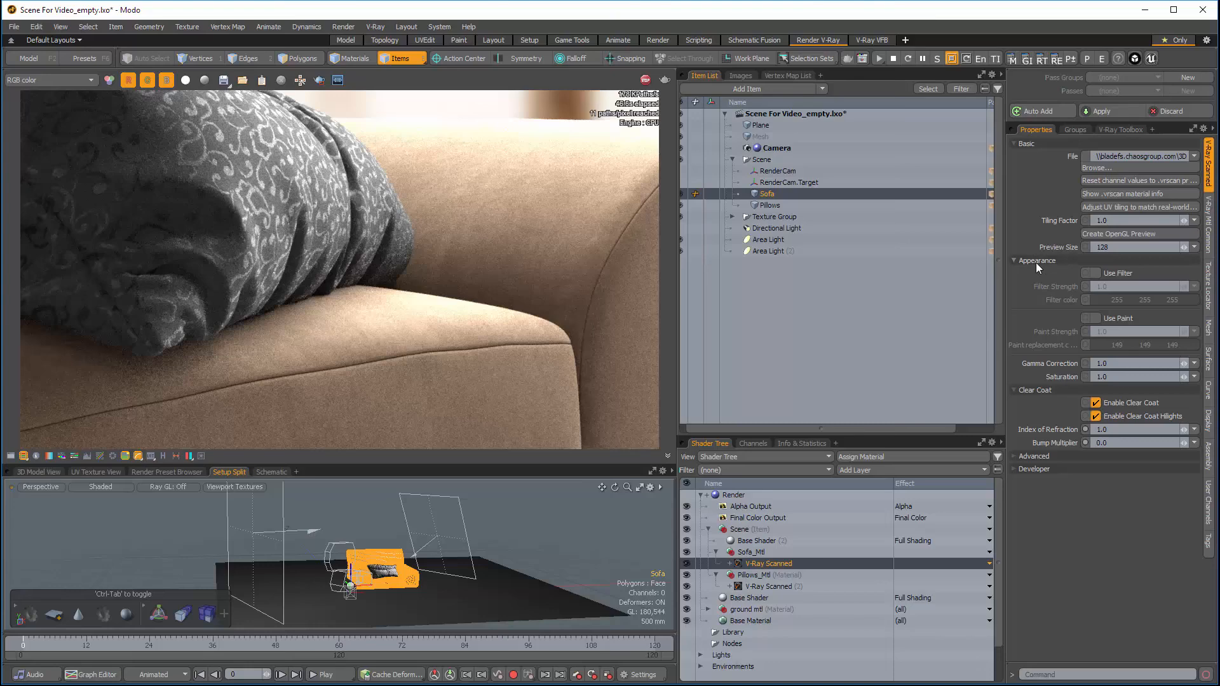
{"action": "left_click", "coordinate": [1097, 317]}
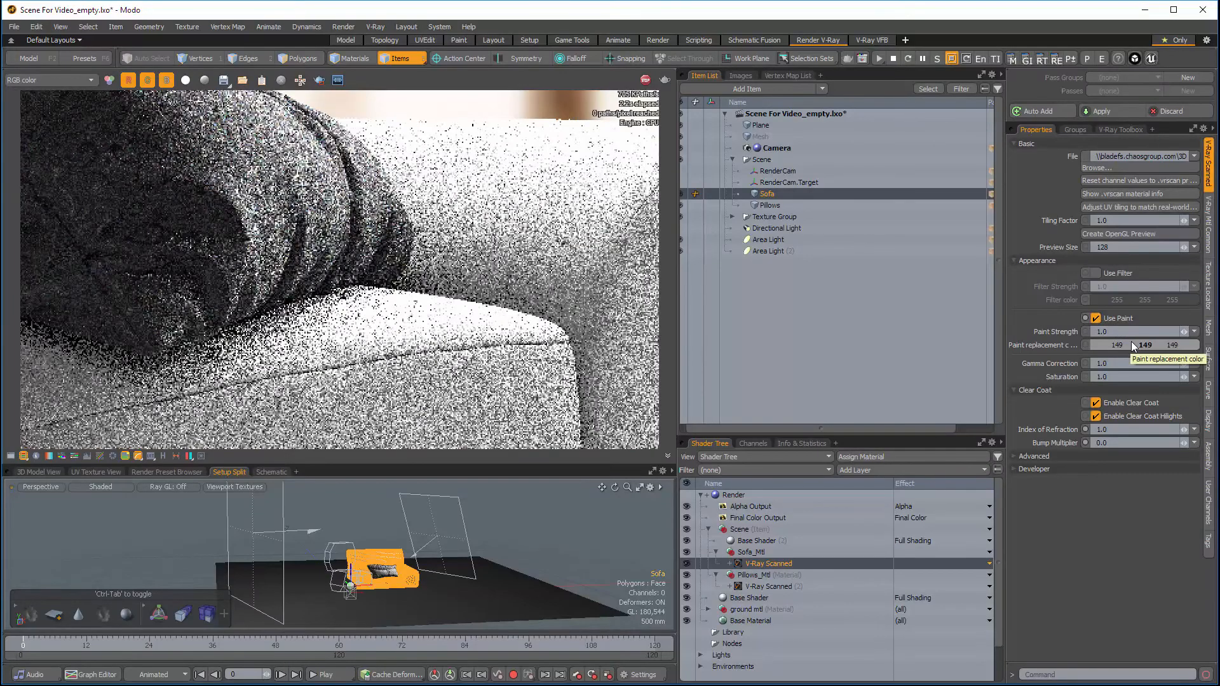
{"action": "double_click", "coordinate": [1131, 344]}
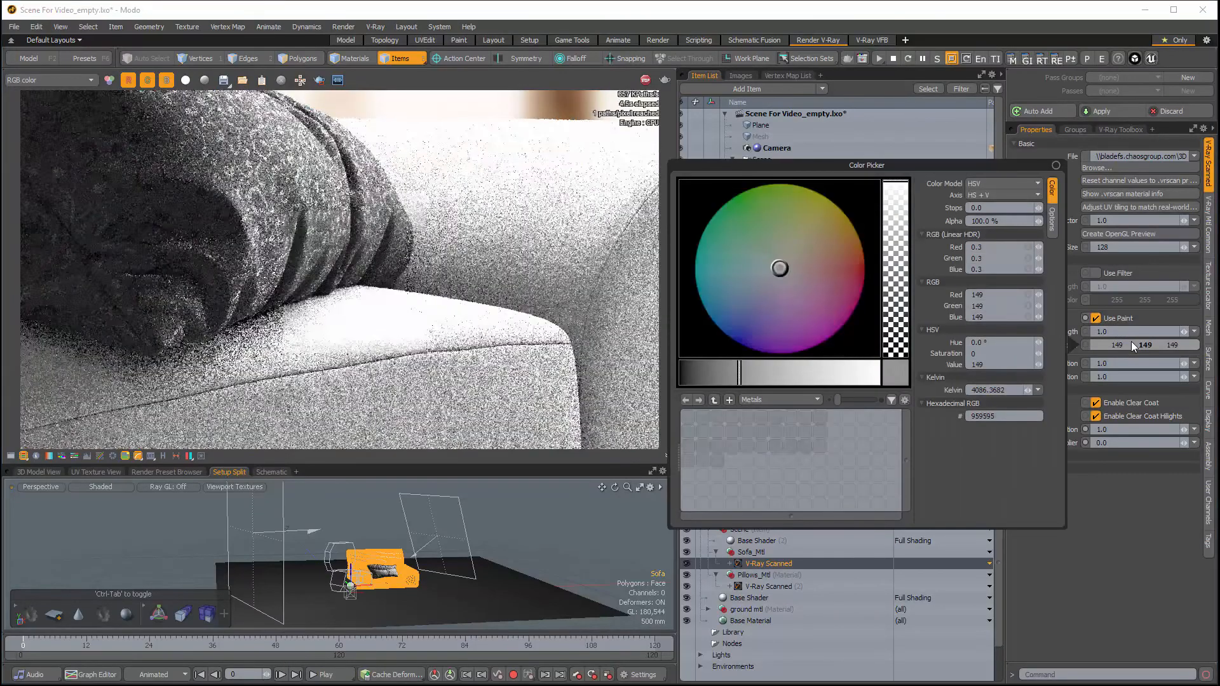
{"action": "left_click_drag", "start_coordinate": [737, 371], "coordinate": [692, 370]}
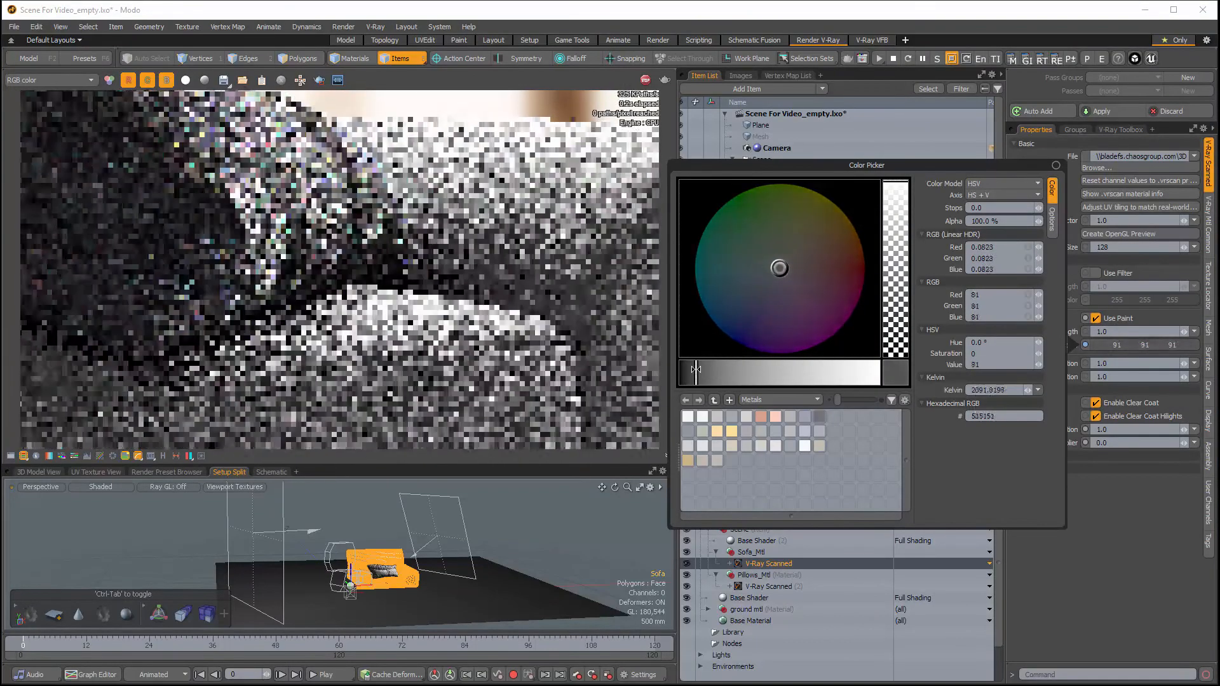
{"action": "mouse_move", "coordinate": [820, 251]}
{"action": "left_mouse_down"}
{"action": "mouse_move", "coordinate": [828, 277]}
{"action": "mouse_move", "coordinate": [828, 243]}
{"action": "left_mouse_up"}
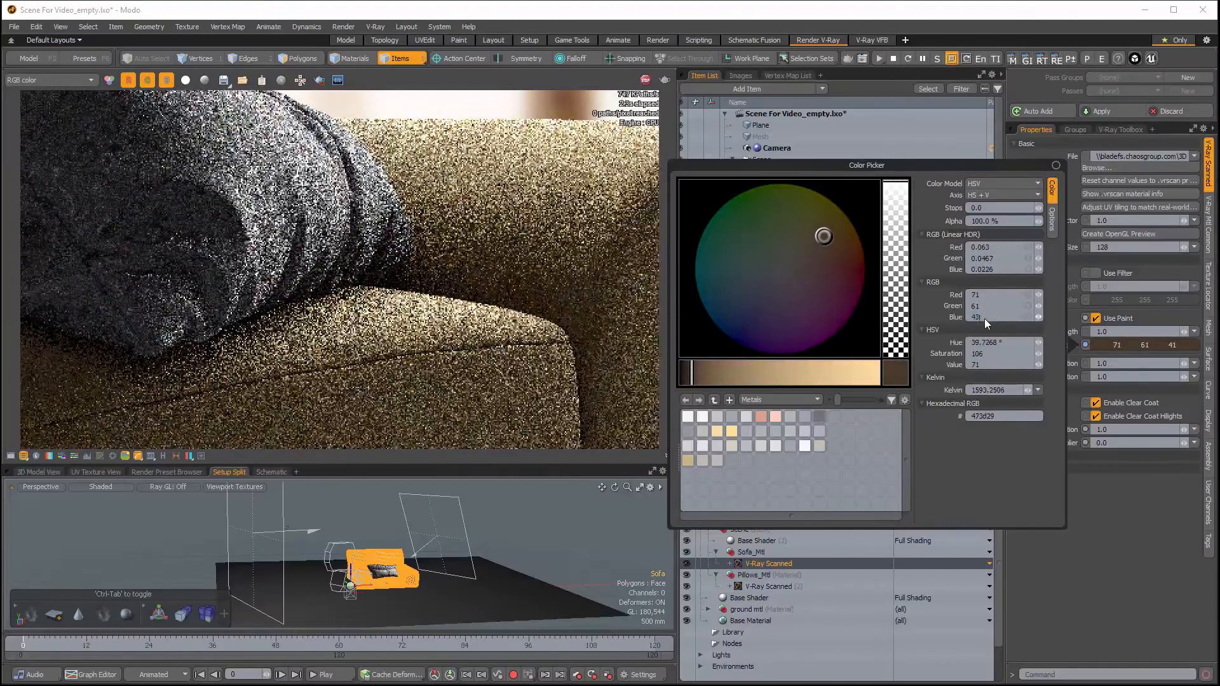
{"action": "scroll", "coordinate": [985, 319], "scroll_direction": "up", "scroll_amount": 2}
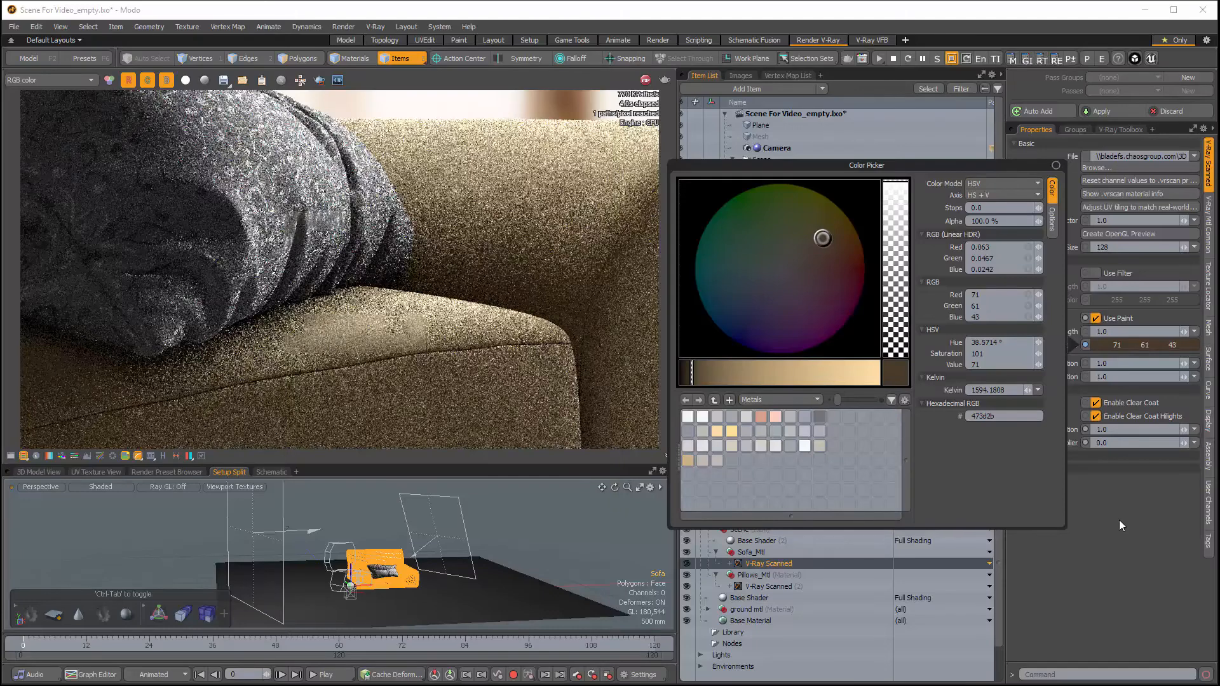
{"action": "left_click", "coordinate": [1121, 524]}
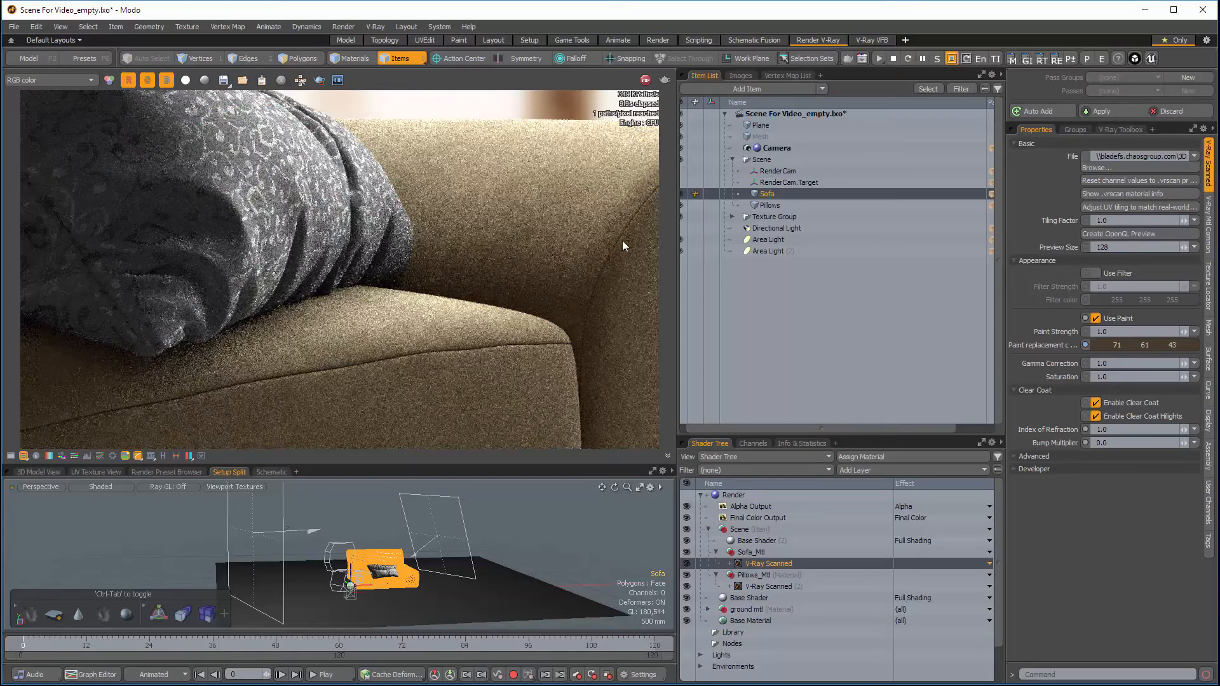
Step: Enable Use Paint on the pillows' scanned material and set its paint replacement color to RGB 34, 52, 60
{"action": "left_click", "coordinate": [769, 205]}
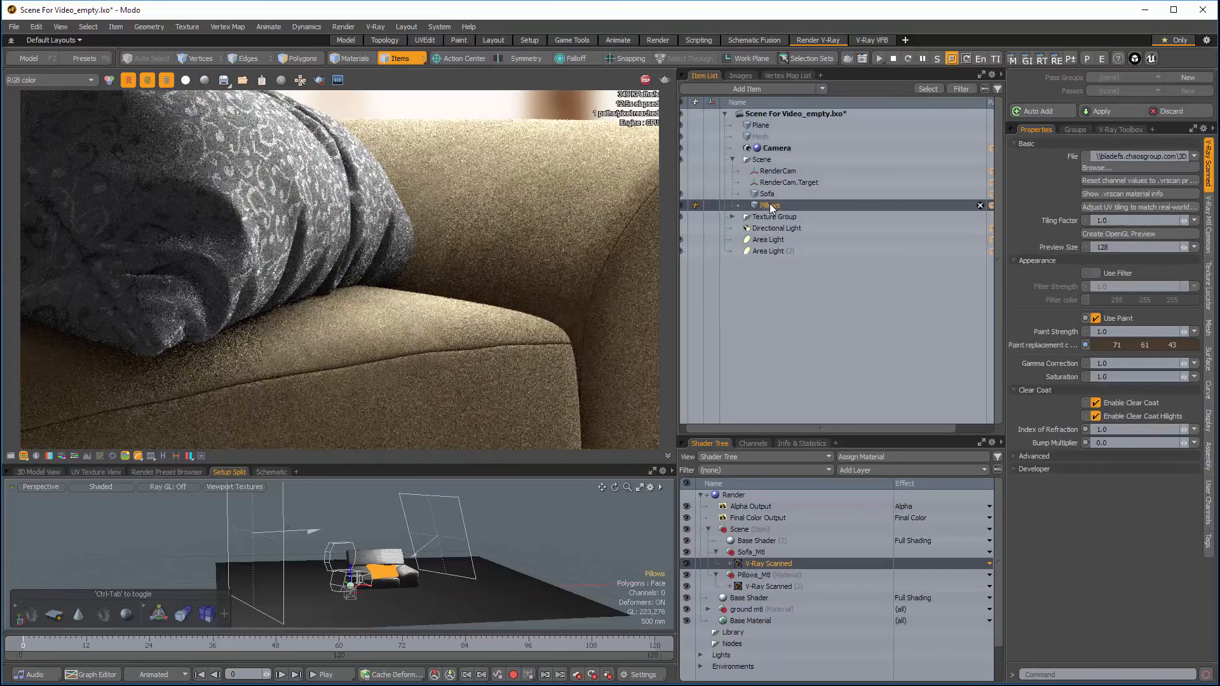
{"action": "left_click", "coordinate": [772, 586]}
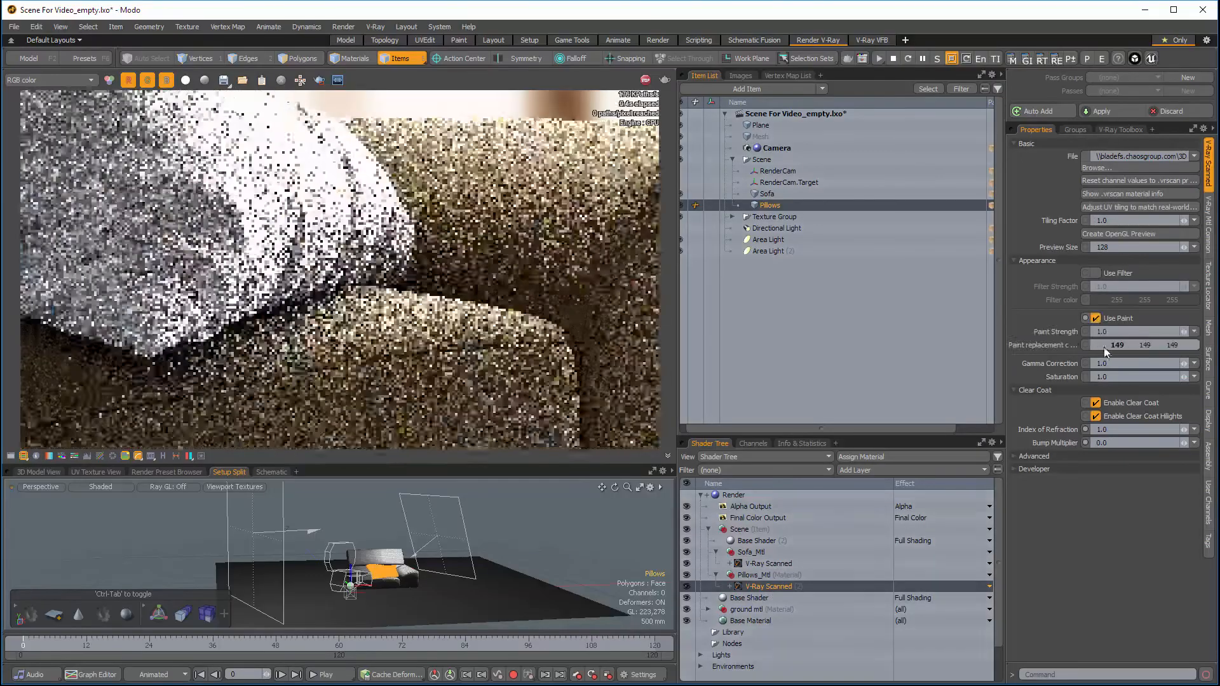
{"action": "left_click", "coordinate": [1104, 349]}
{"action": "left_click_drag", "start_coordinate": [731, 373], "coordinate": [688, 374]}
{"action": "mouse_move", "coordinate": [751, 241]}
{"action": "left_mouse_down"}
{"action": "mouse_move", "coordinate": [749, 229]}
{"action": "mouse_move", "coordinate": [718, 291]}
{"action": "left_mouse_up"}
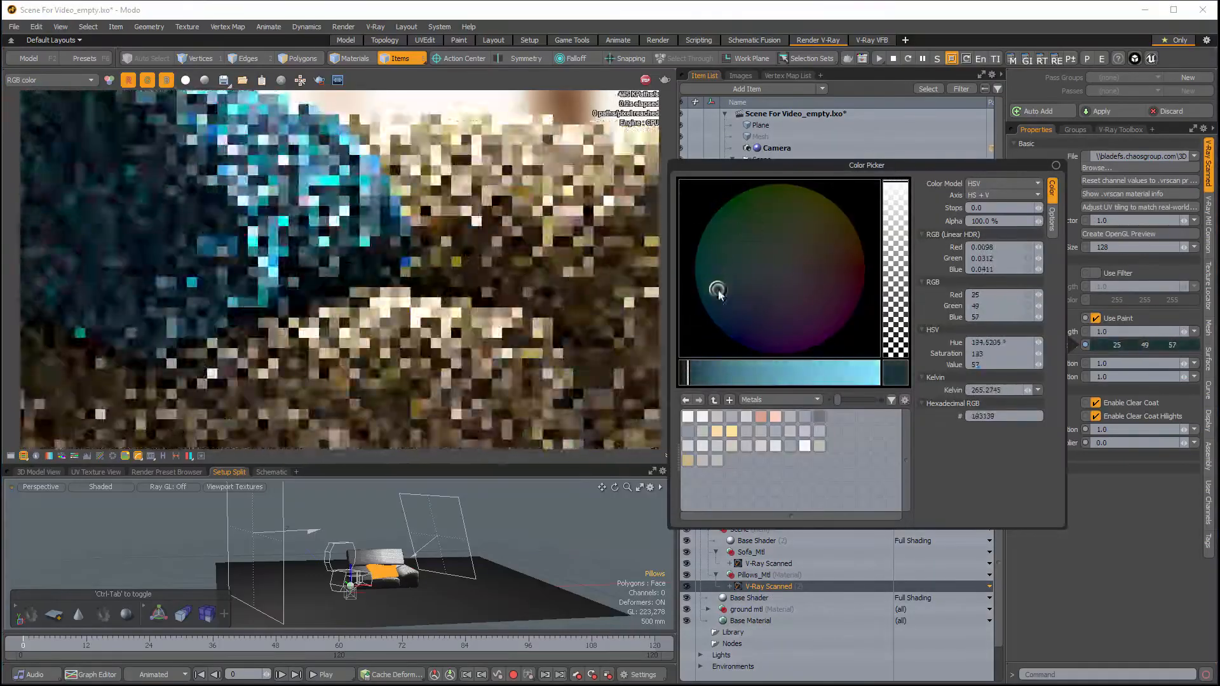
{"action": "left_click", "coordinate": [983, 295]}
{"action": "type", "text": "34"}
{"action": "key", "text": "Tab"}
{"action": "type", "text": "52"}
{"action": "key", "text": "Tab"}
{"action": "type", "text": "60"}
{"action": "key", "text": "Return"}
{"action": "left_click", "coordinate": [1107, 520]}
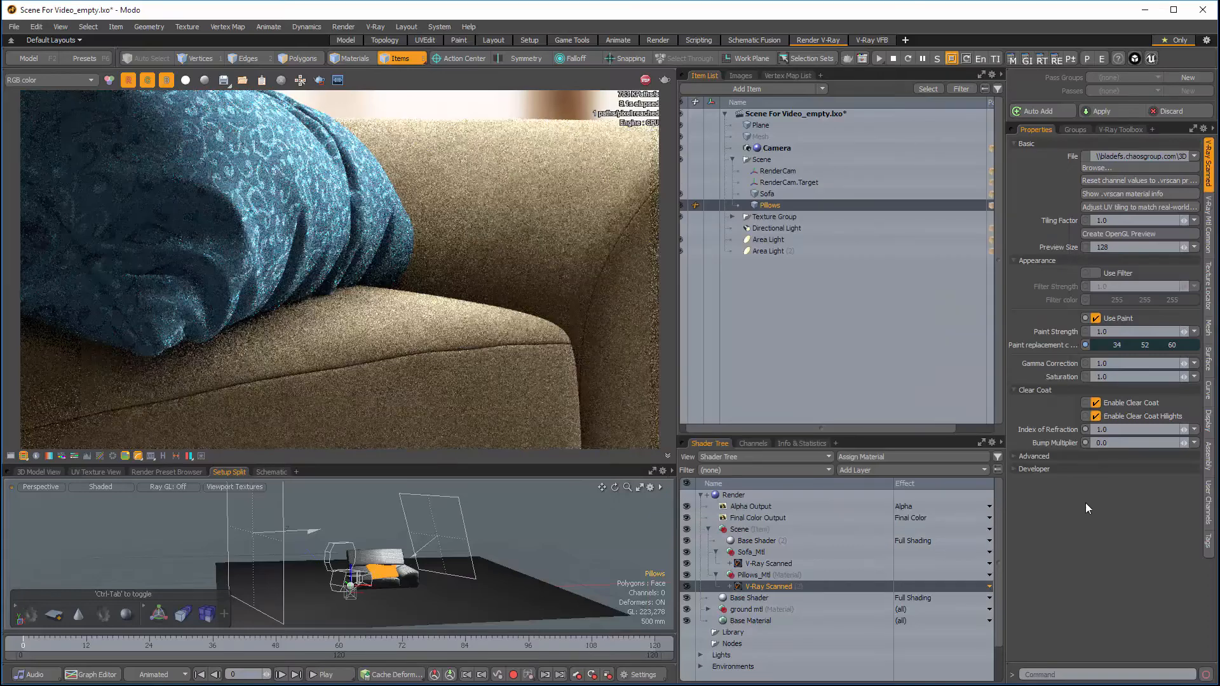
Step: Check the pillow material's .vrscan information and its texture locator settings
{"action": "left_click", "coordinate": [1120, 195]}
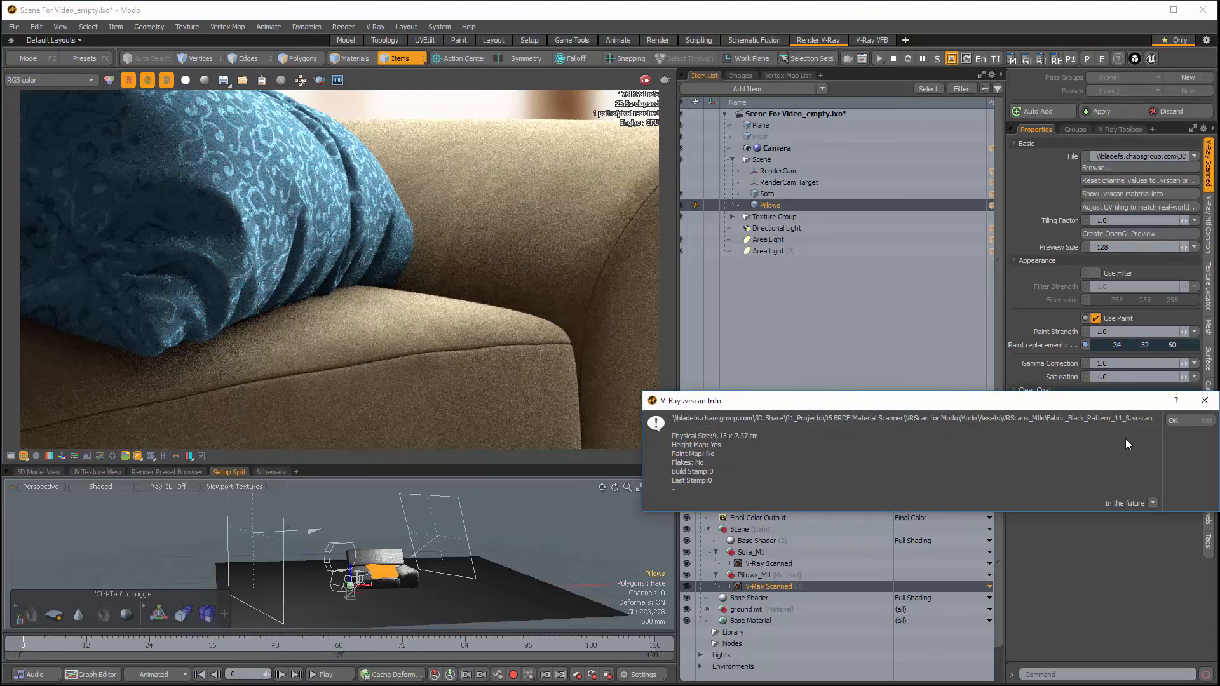
{"action": "left_click", "coordinate": [1204, 400]}
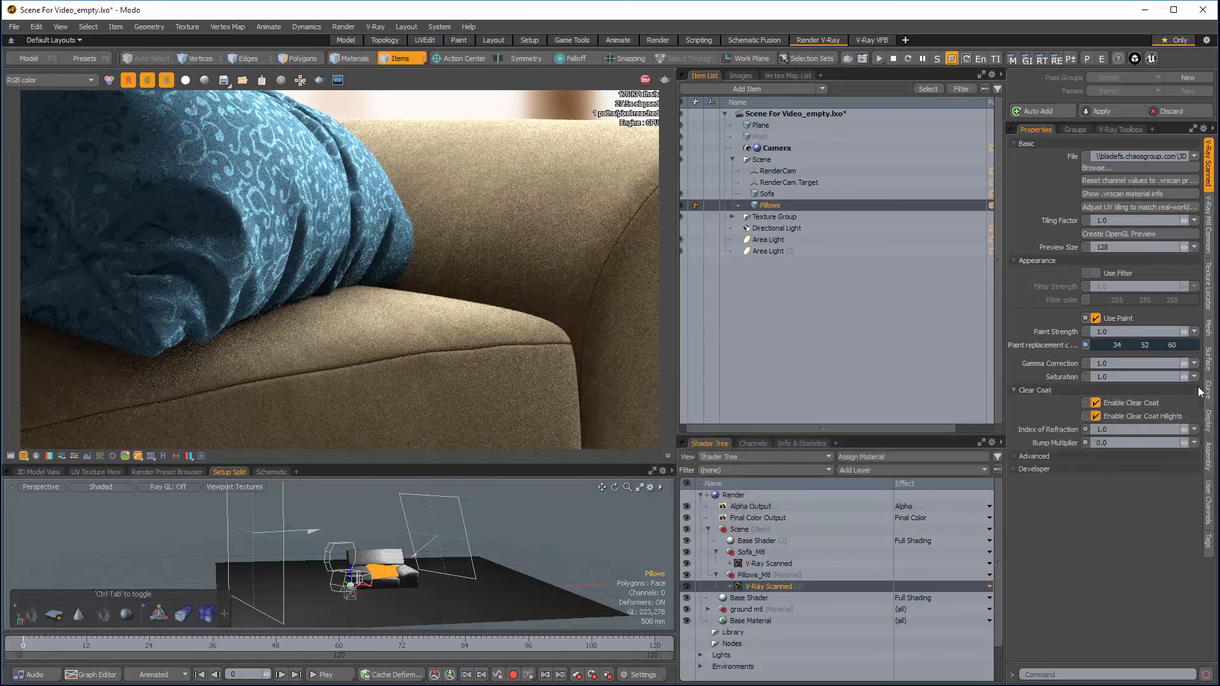
{"action": "left_click", "coordinate": [1208, 289]}
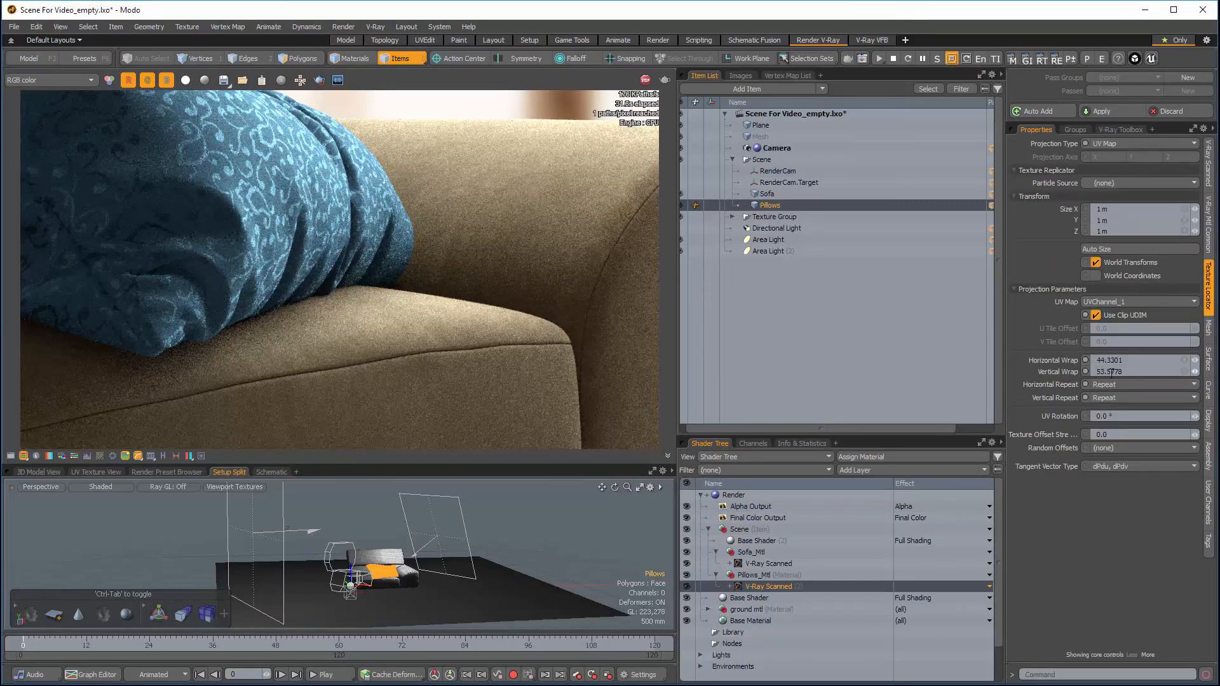
{"action": "left_click", "coordinate": [1212, 168]}
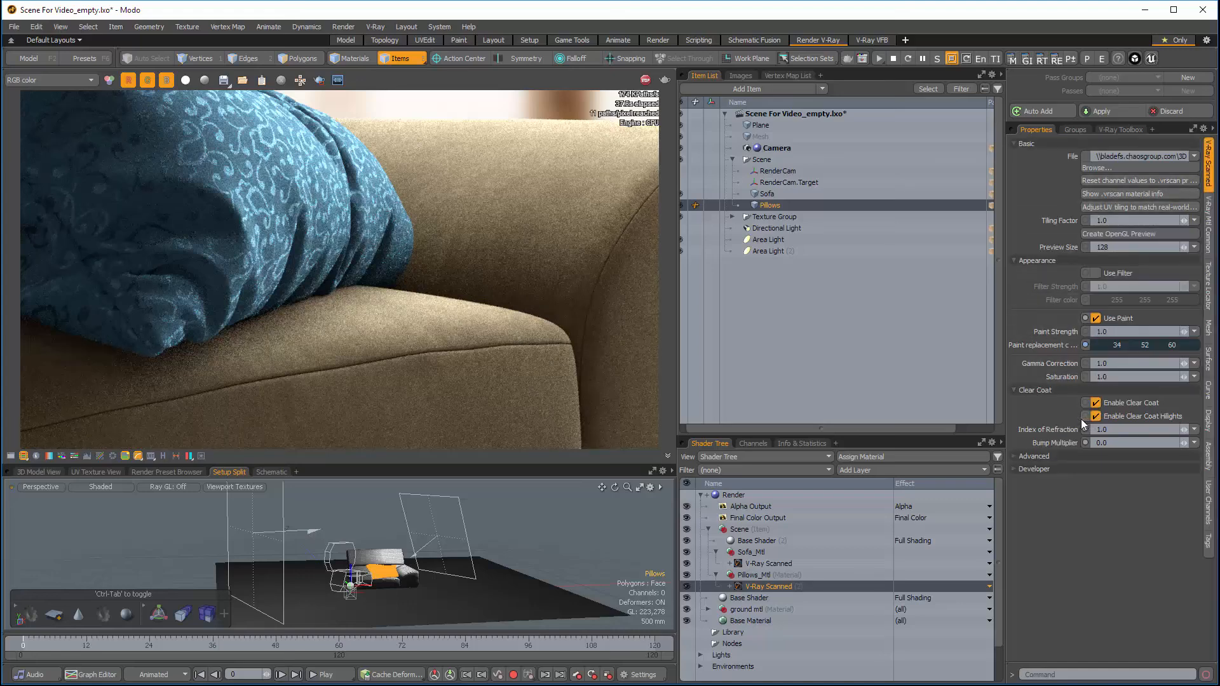
Step: Turn off Transparency in the advanced settings of both the pillows' and the sofa's scanned materials
{"action": "left_click", "coordinate": [1016, 455]}
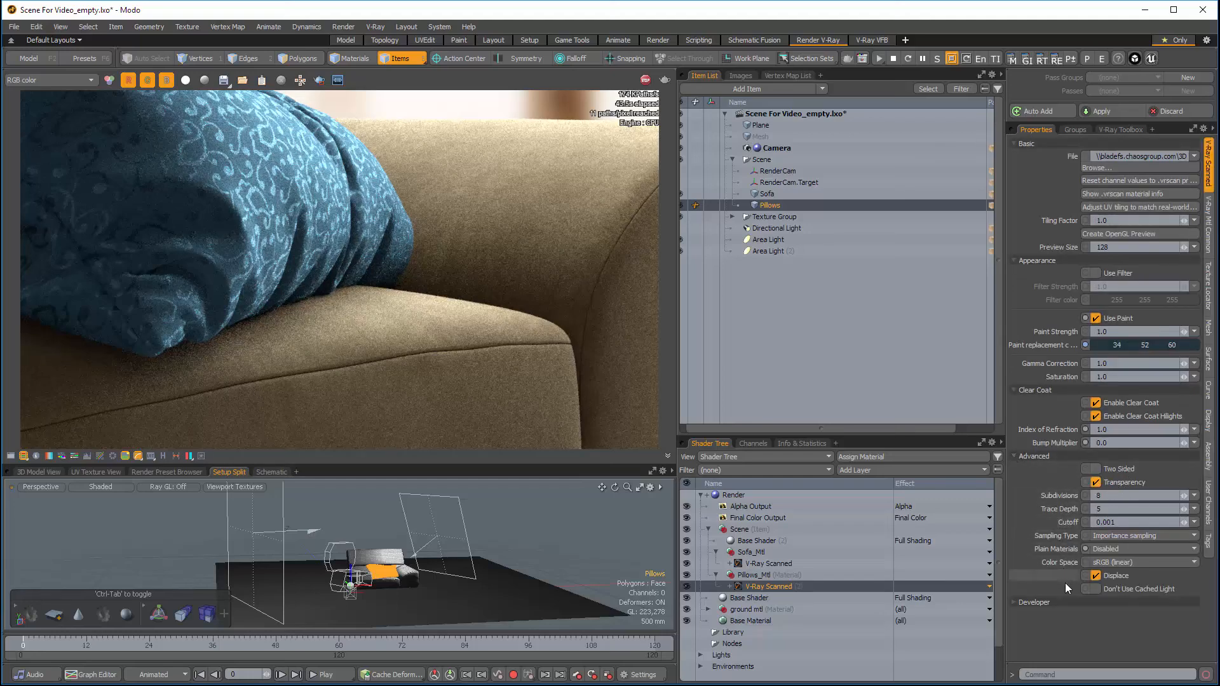
{"action": "left_click", "coordinate": [1096, 482]}
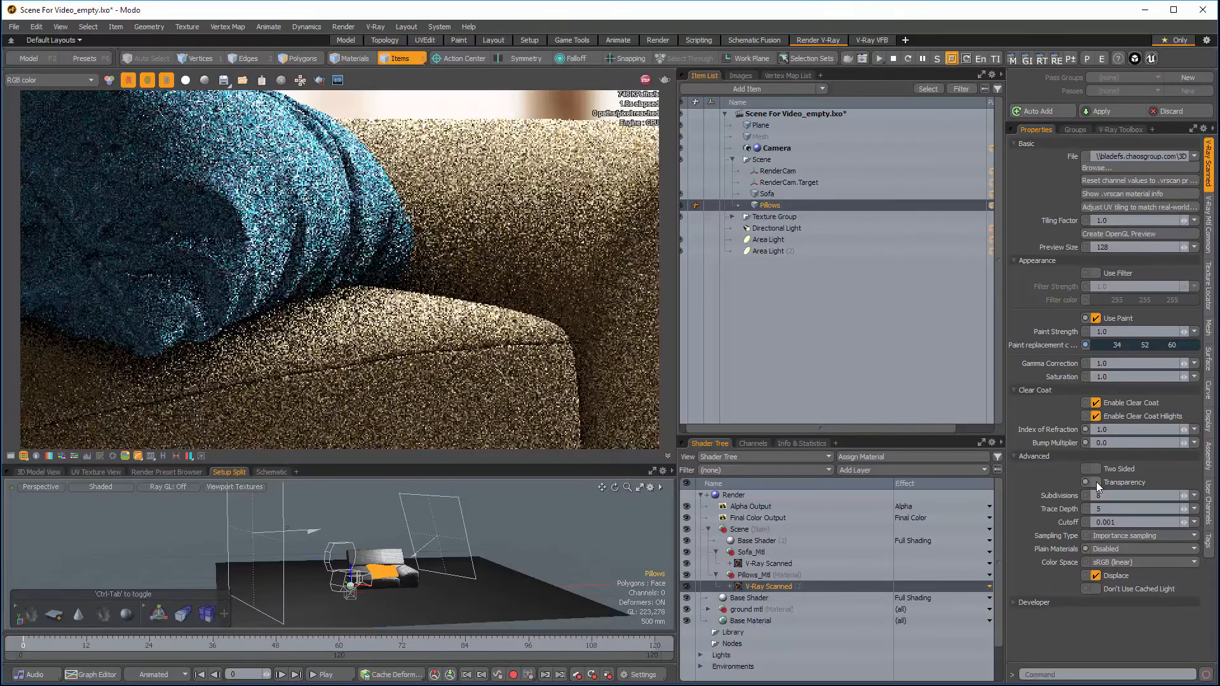
{"action": "left_click", "coordinate": [767, 194]}
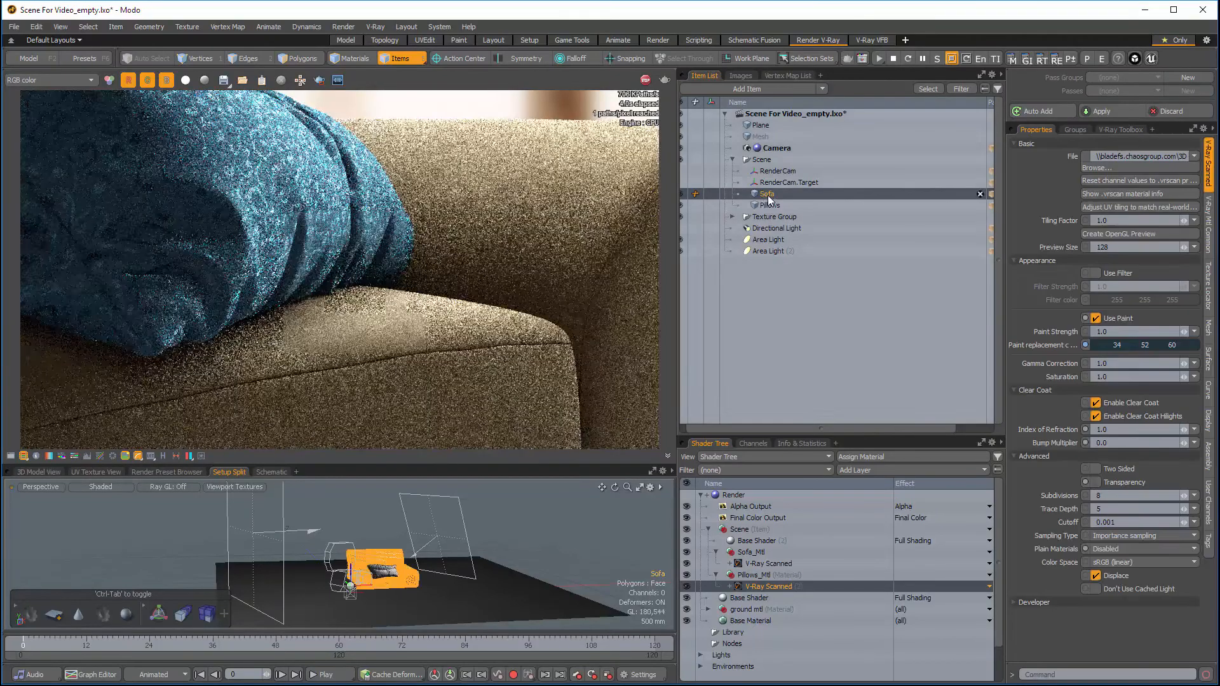
{"action": "left_click", "coordinate": [769, 564]}
{"action": "left_click", "coordinate": [1095, 481]}
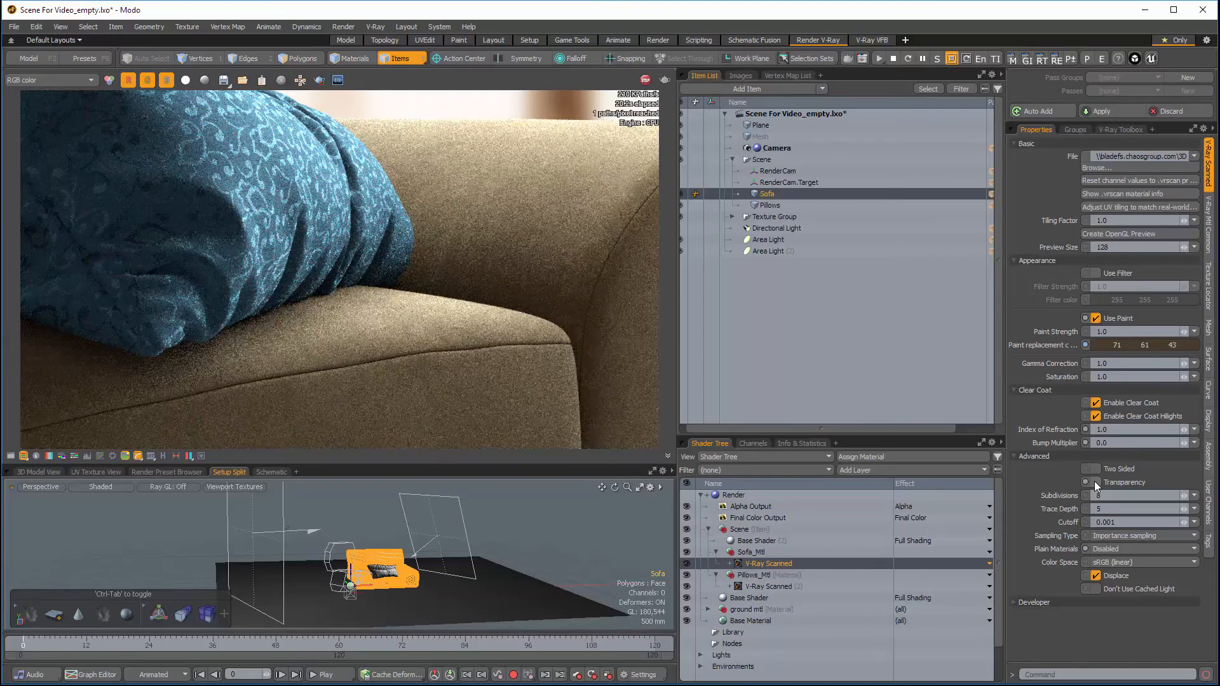
Step: Enable depth of field in the camera's effects settings
{"action": "left_click", "coordinate": [776, 148]}
{"action": "left_click", "coordinate": [1208, 213]}
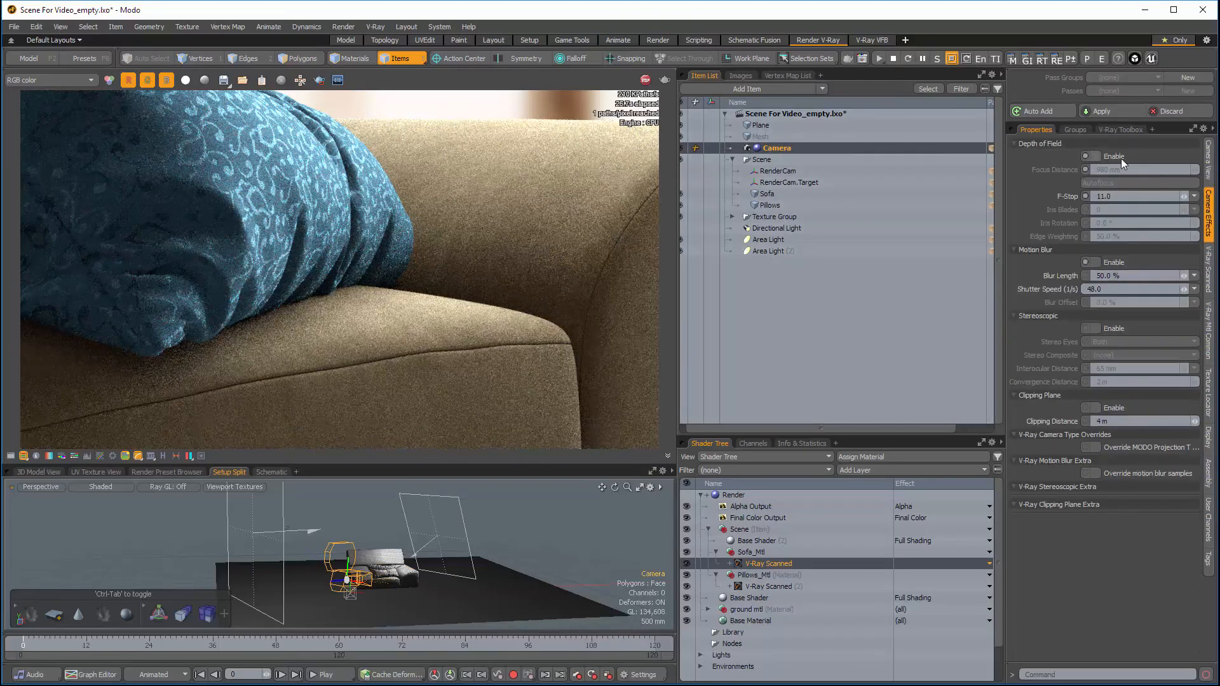
{"action": "left_click", "coordinate": [1096, 156]}
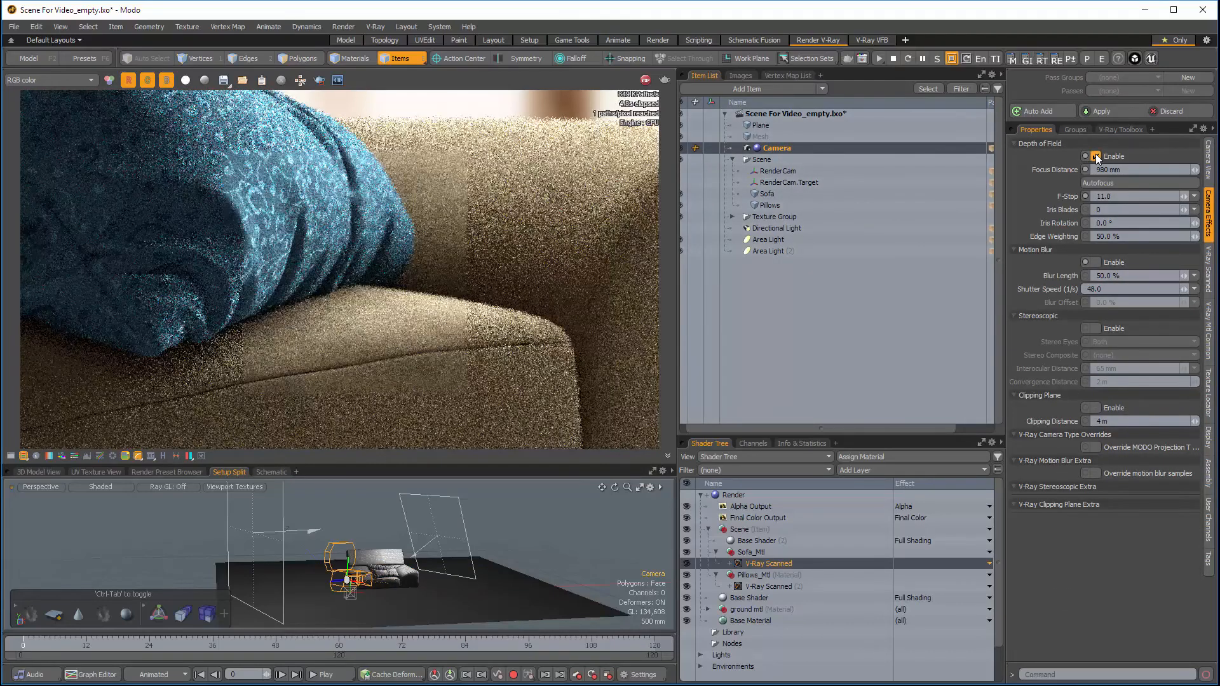
Step: Enable the Curve correction in the frame buffer and shape it into an S-curve, showing the color corrections only while making the change
{"action": "left_click", "coordinate": [11, 456]}
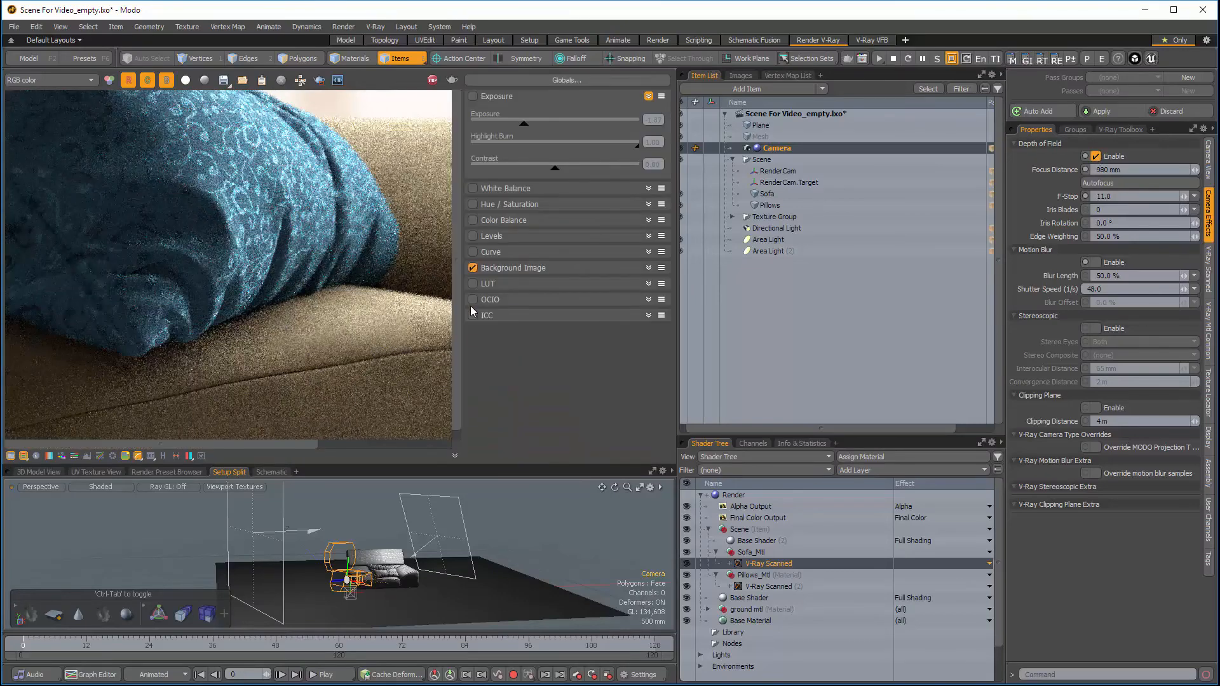
{"action": "left_click", "coordinate": [648, 252]}
{"action": "left_click", "coordinate": [11, 457]}
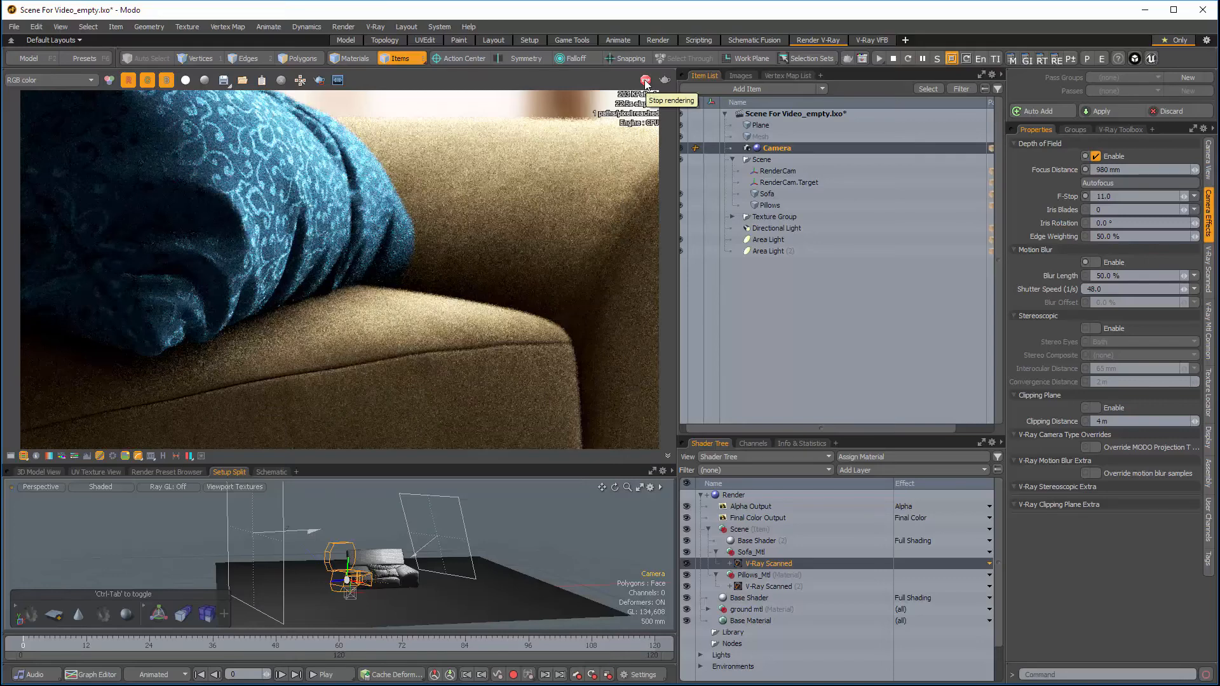
Step: Render the scene with V-Ray in place of the interactive render and open the separate V-Ray VFB window
{"action": "left_click", "coordinate": [850, 58]}
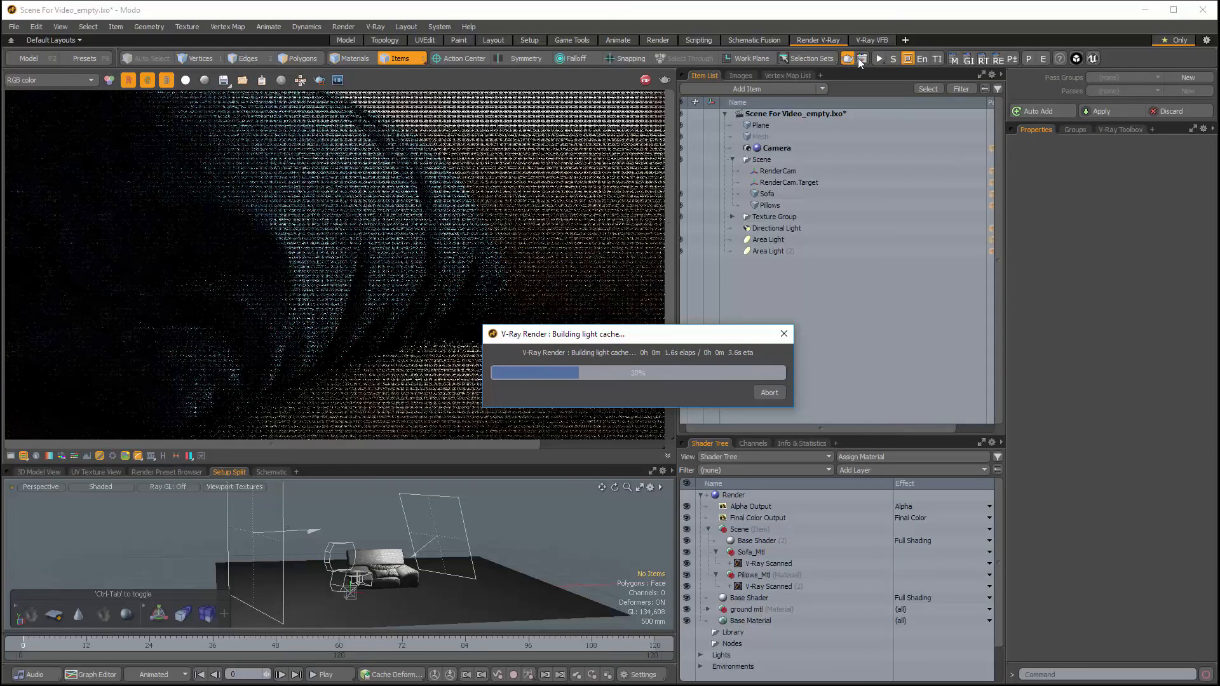
{"action": "left_click", "coordinate": [862, 58]}
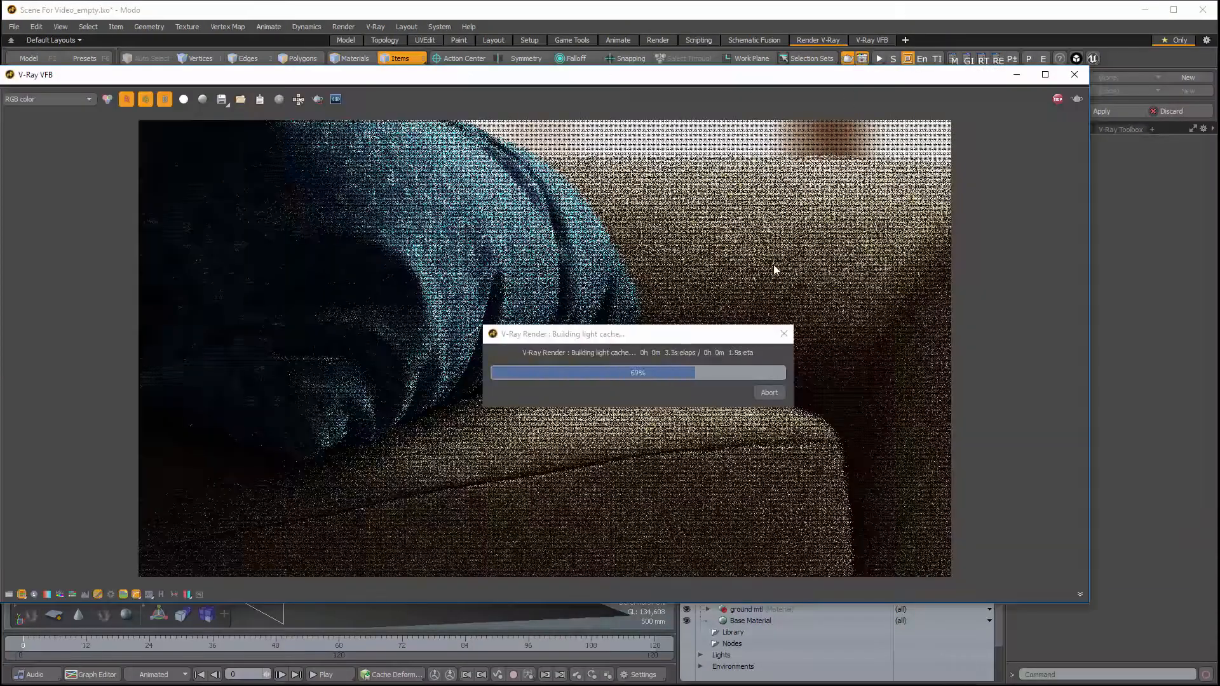
{"action": "left_click_drag", "start_coordinate": [718, 338], "coordinate": [937, 607]}
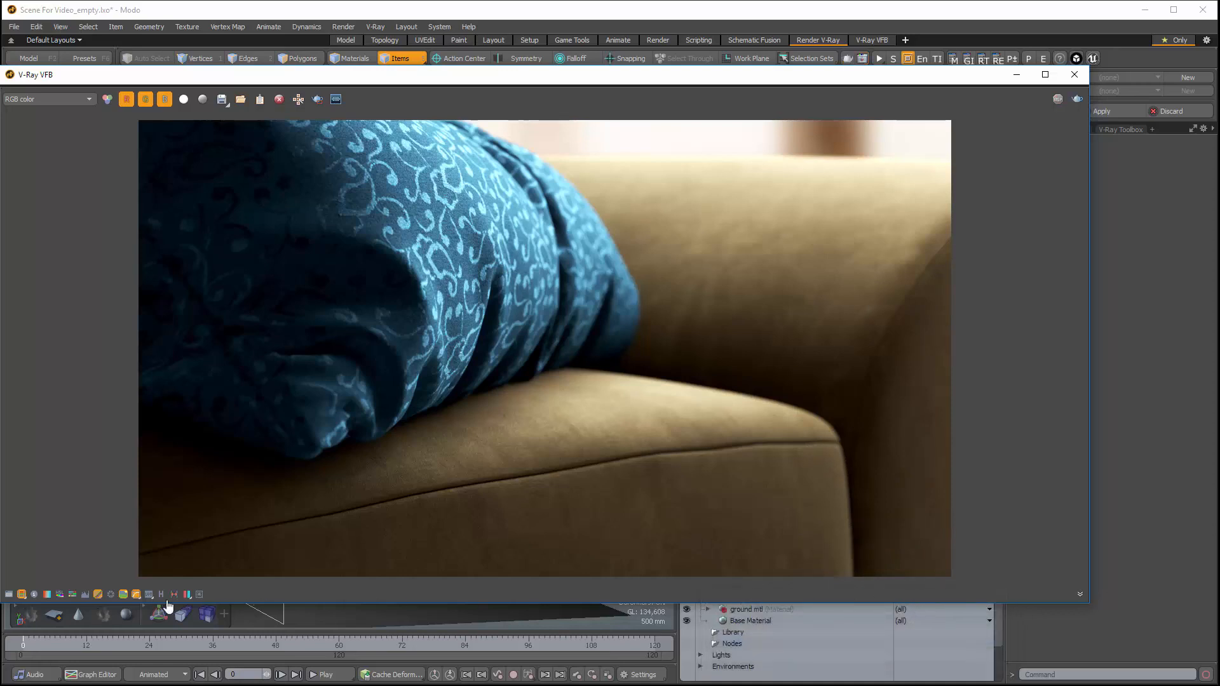
Step: Show the color corrections for the finished render and enable the Exposure correction
{"action": "left_click", "coordinate": [9, 594]}
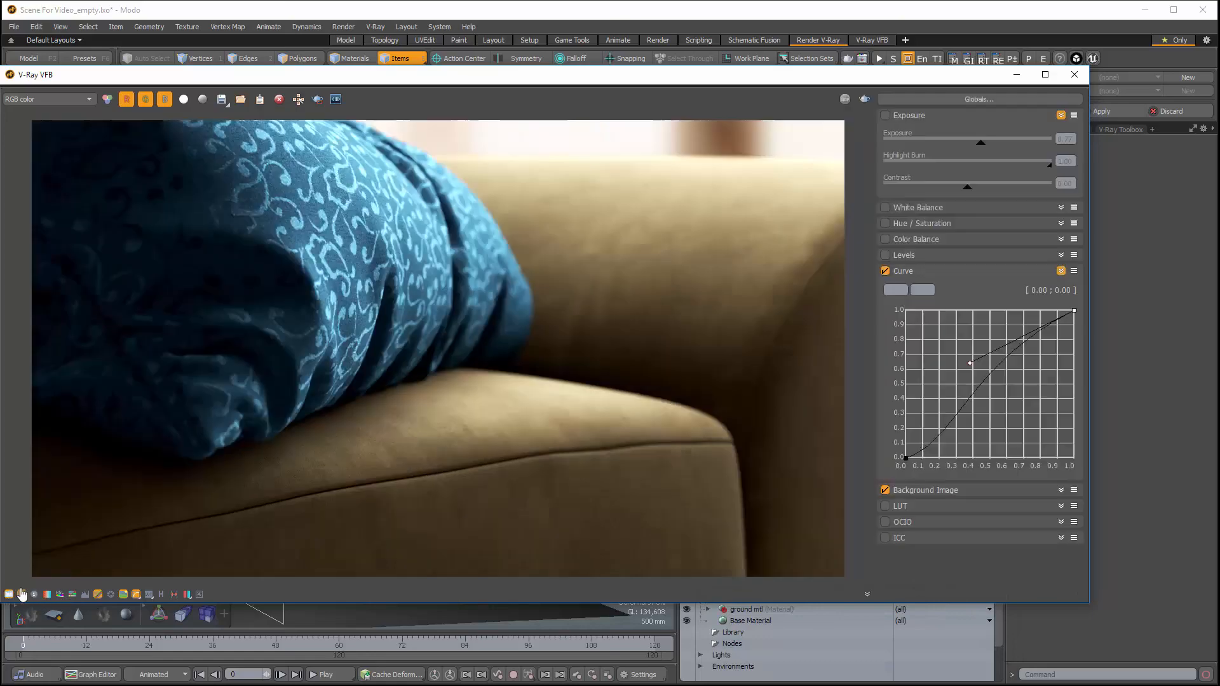
{"action": "left_click", "coordinate": [885, 116]}
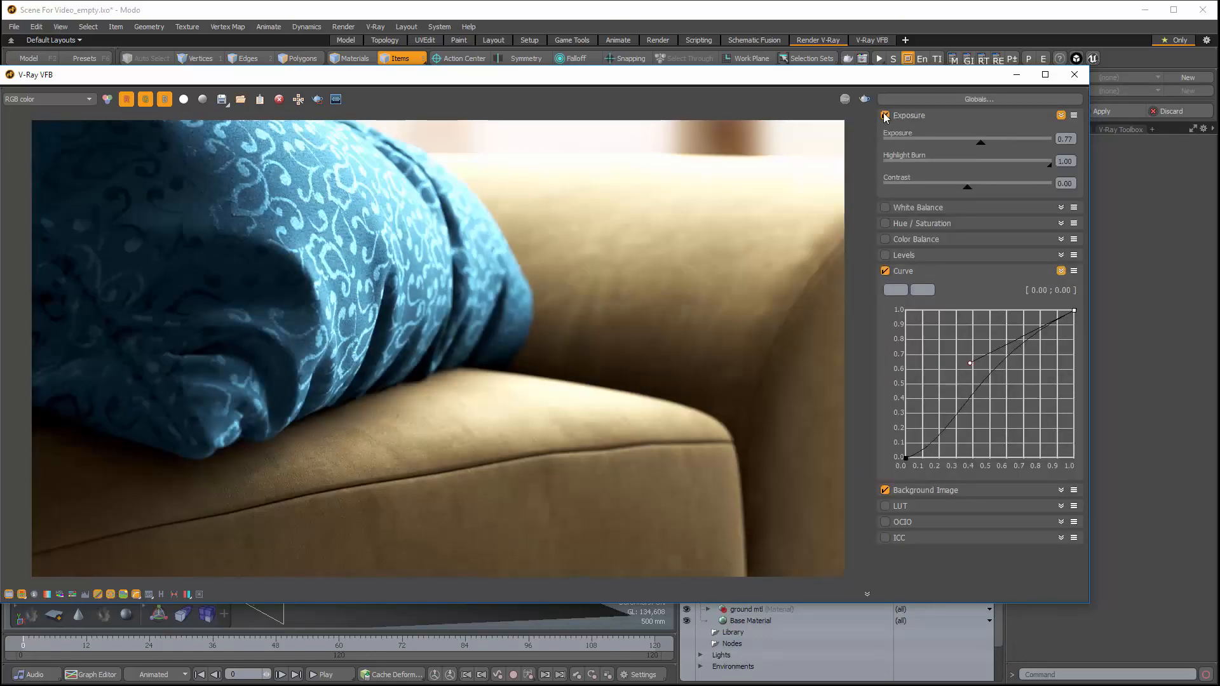